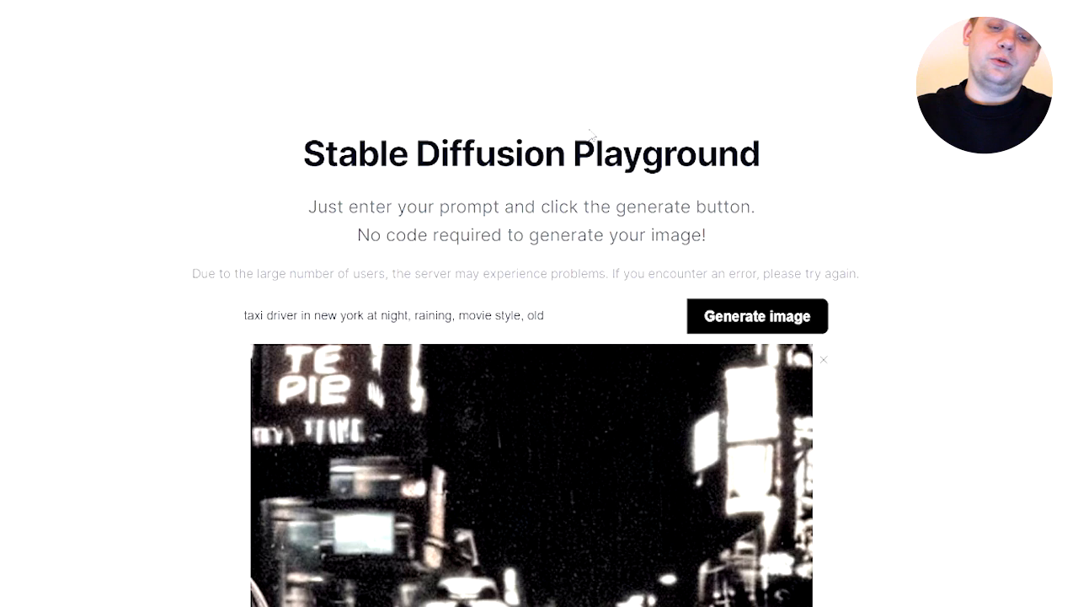
Look over the Stable Diffusion Online home page and its Playground section, including the entered taxi driver prompt
scroll(592, 136, down, 2)
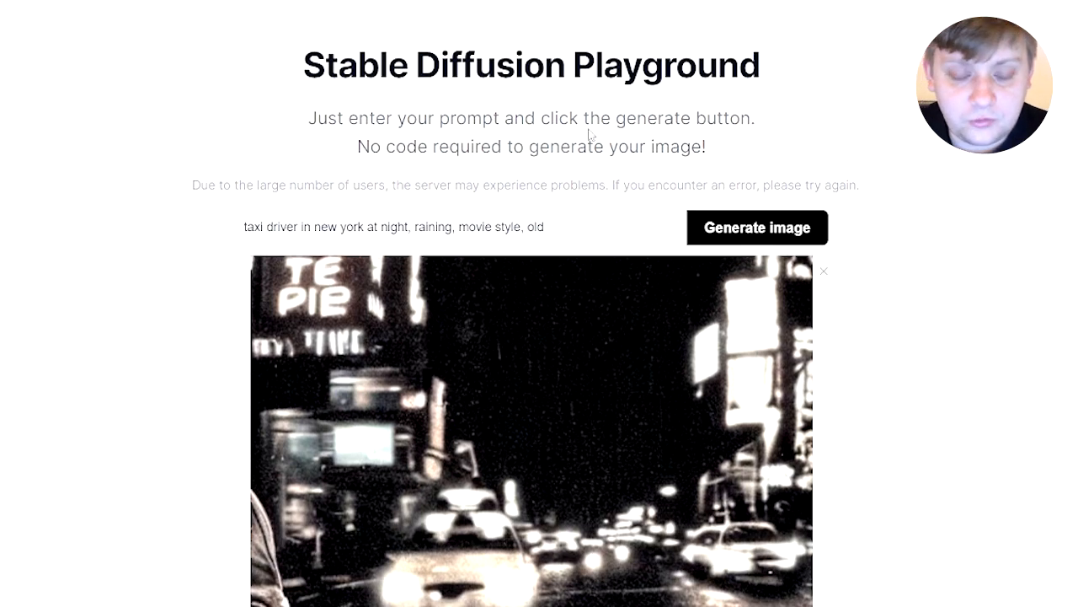
scroll(590, 139, down, 2)
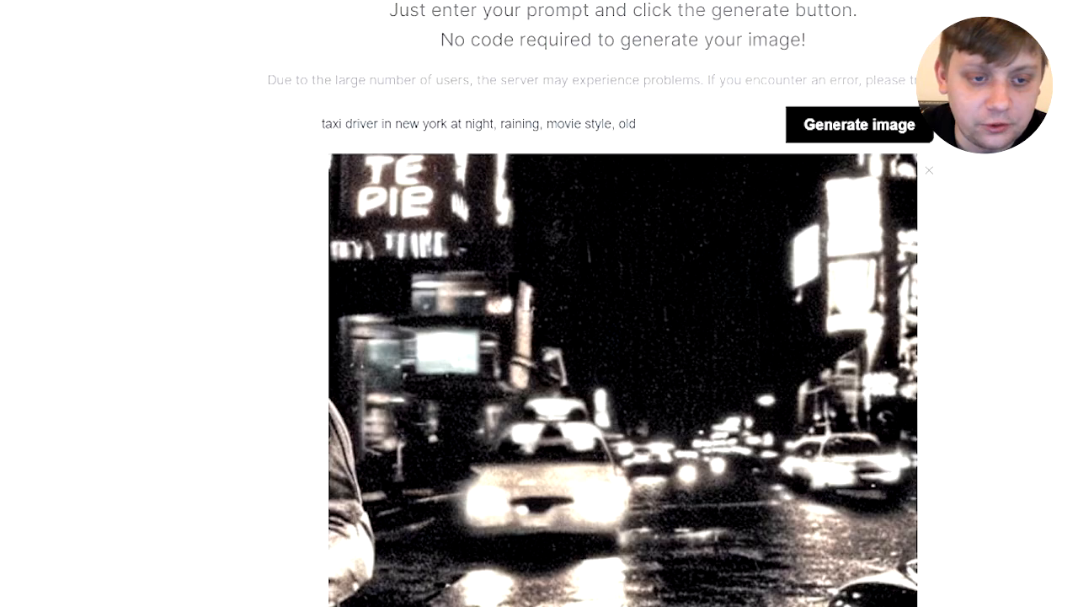
scroll(616, 113, up, 5)
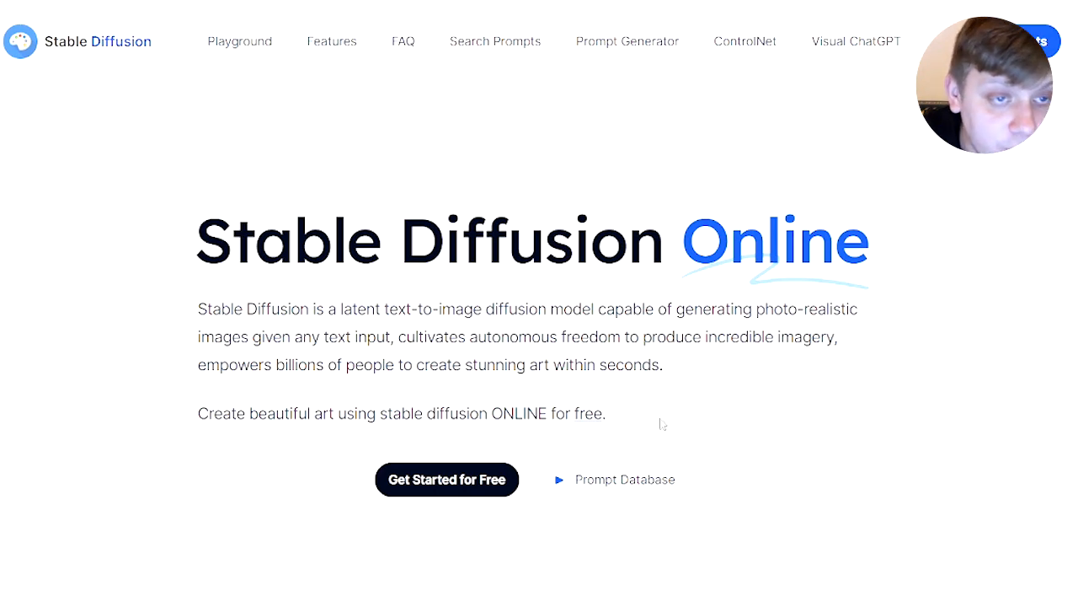
scroll(423, 327, down, 1)
scroll(423, 326, up, 1)
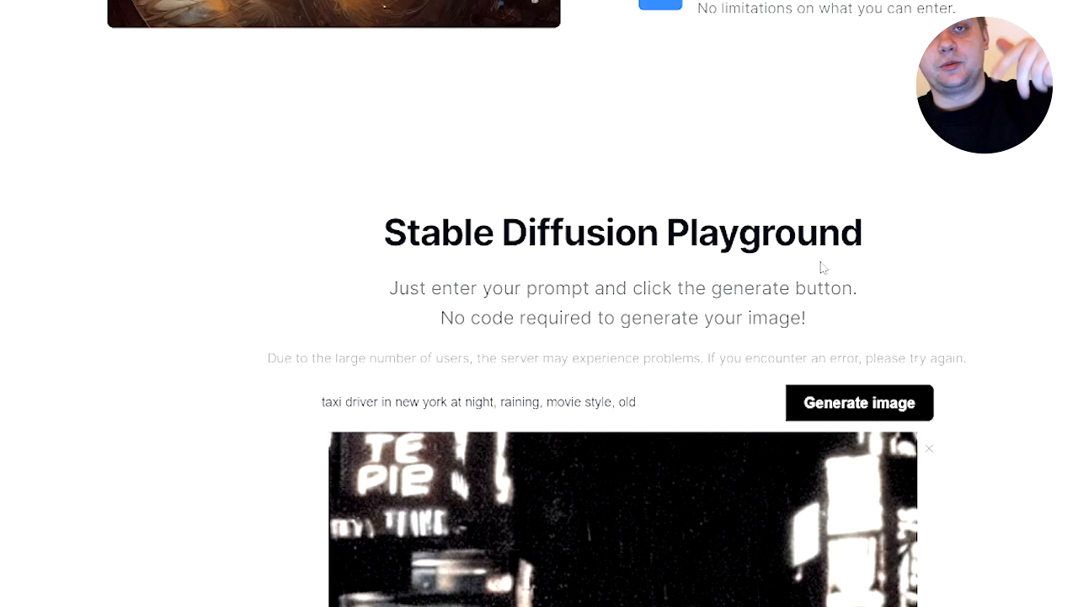
scroll(809, 236, down, 3)
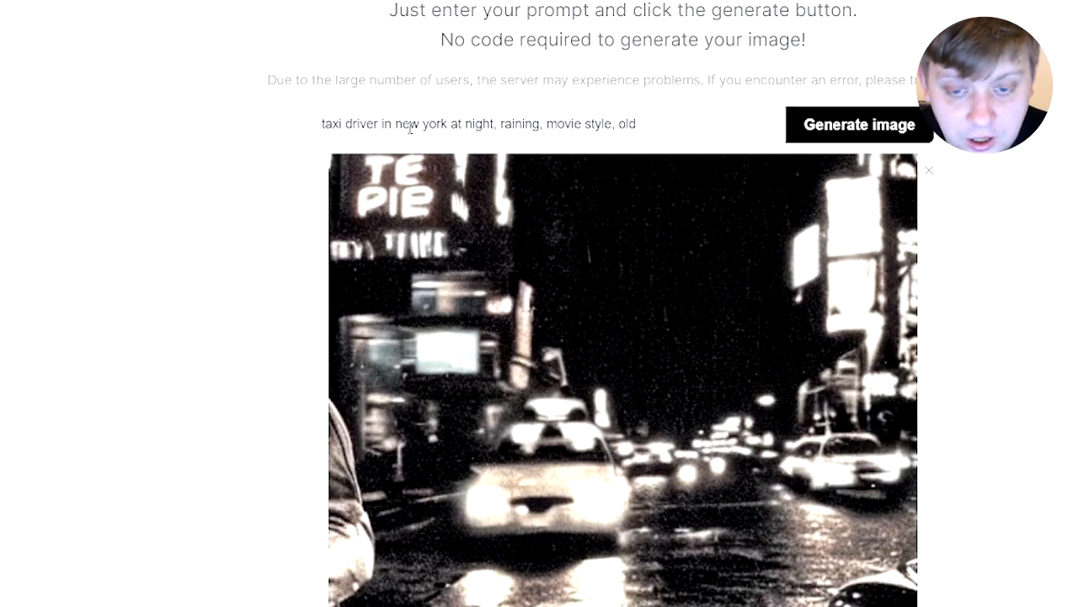
scroll(588, 230, down, 2)
scroll(587, 231, up, 1)
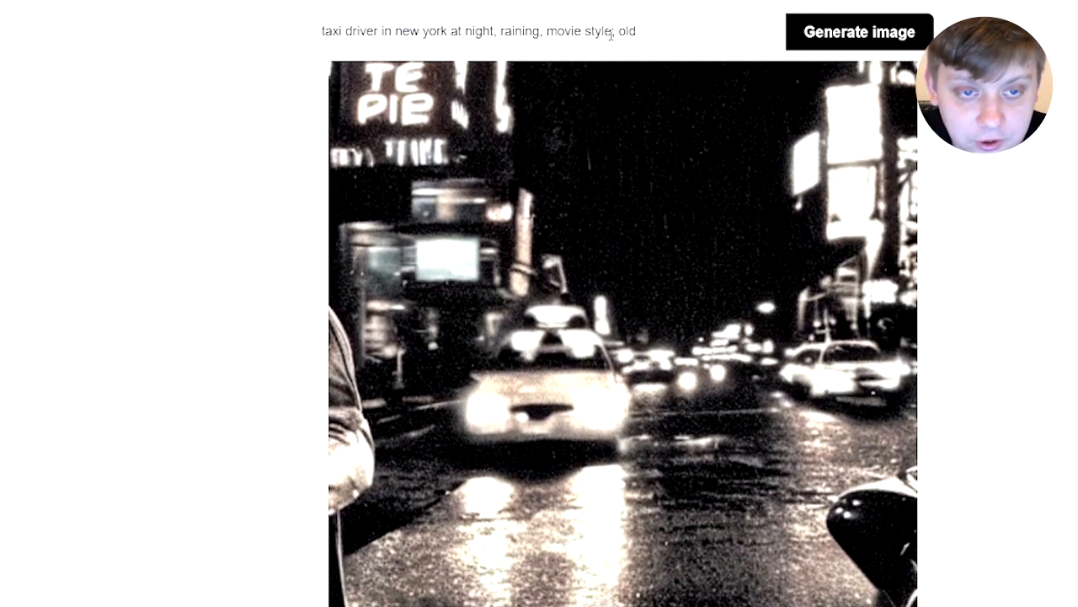
View the second, third and fourth images generated from the taxi driver prompt at large size
scroll(687, 228, down, 4)
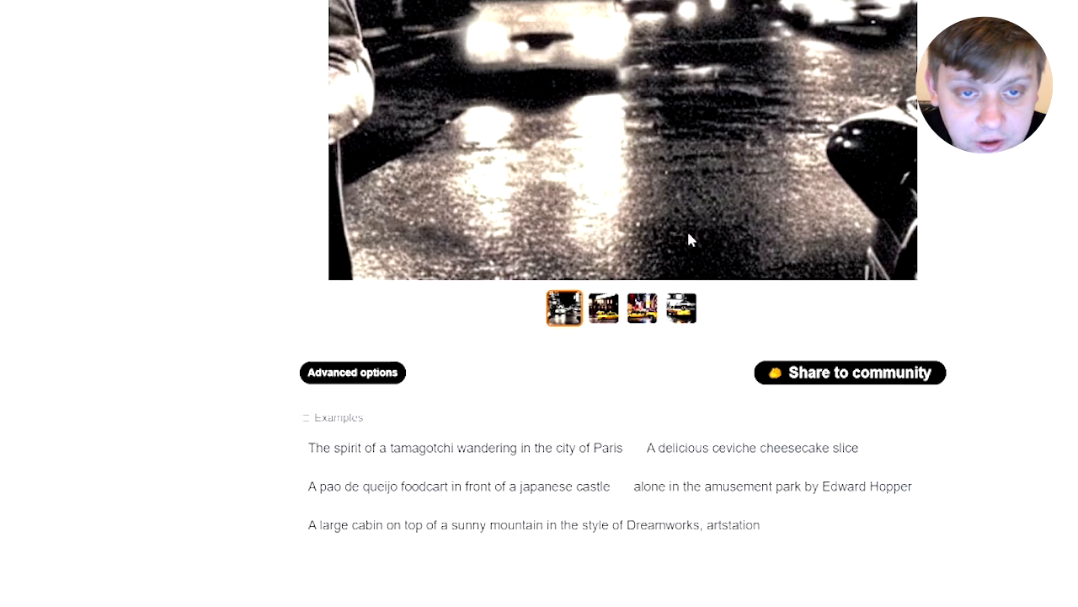
scroll(687, 236, up, 2)
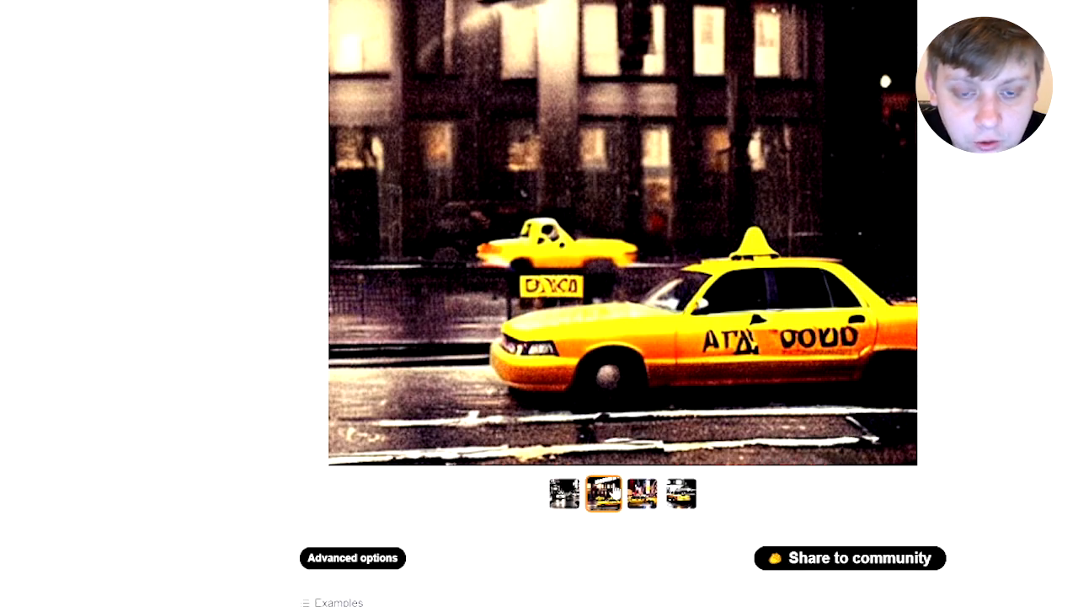
click(640, 497)
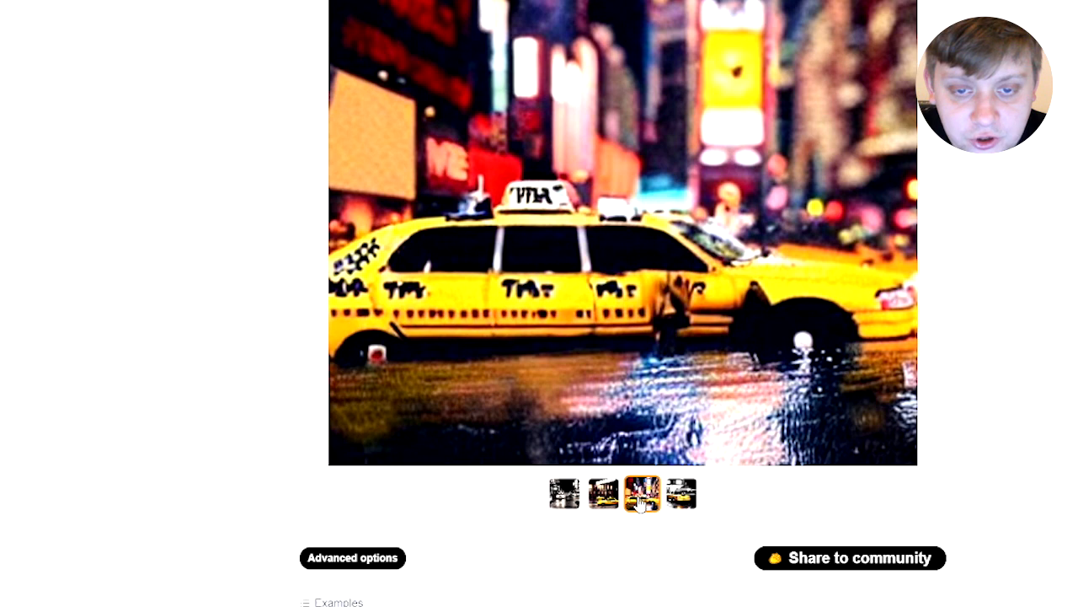
click(680, 496)
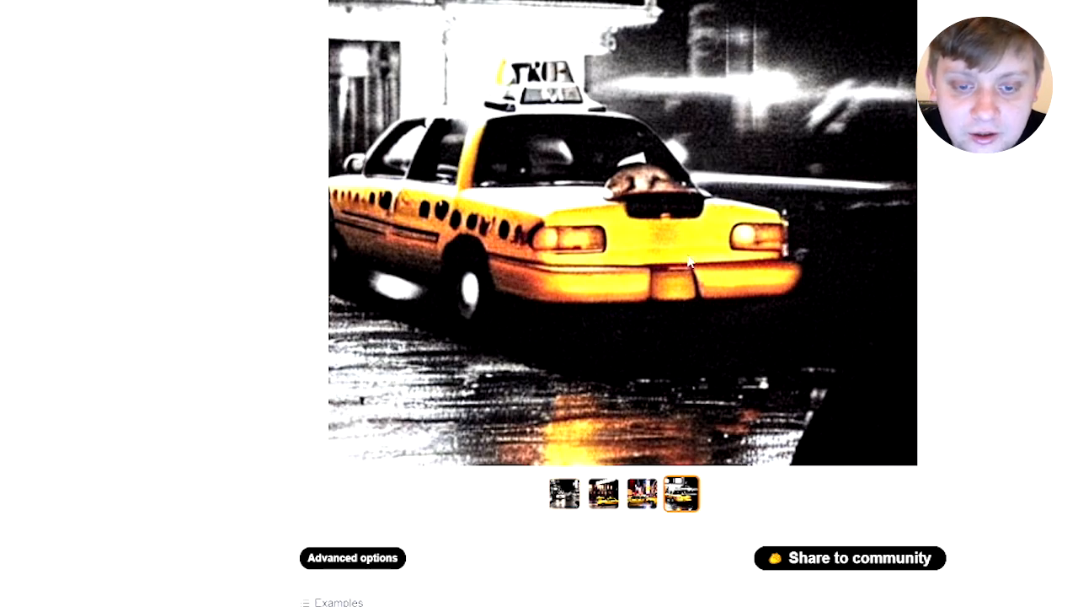
scroll(663, 202, up, 1)
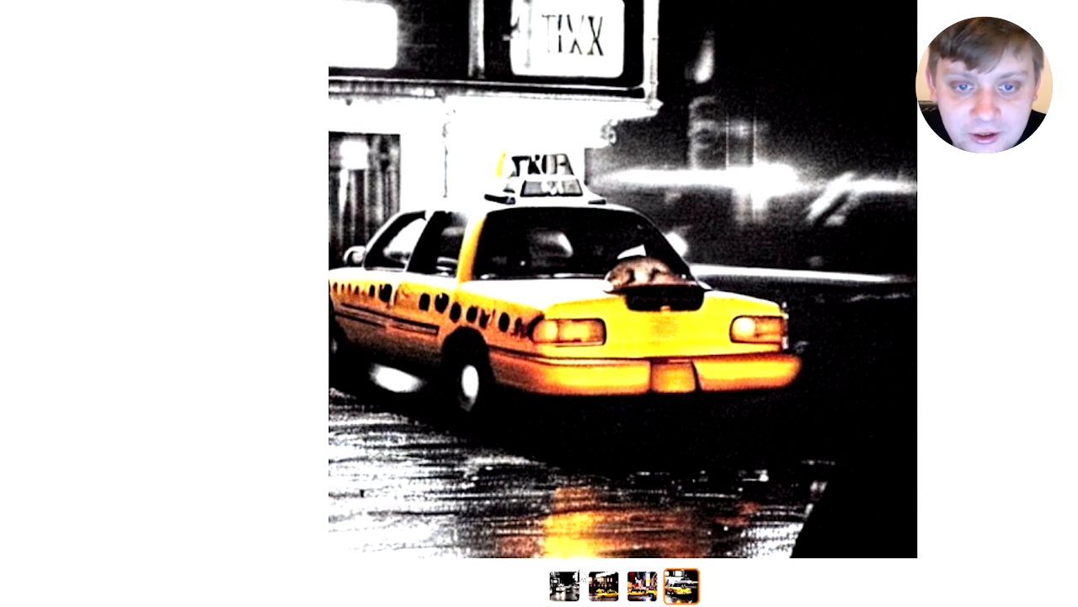
Bring up the first generated image, the black-and-white night street with a taxi, and save it to the computer
click(564, 585)
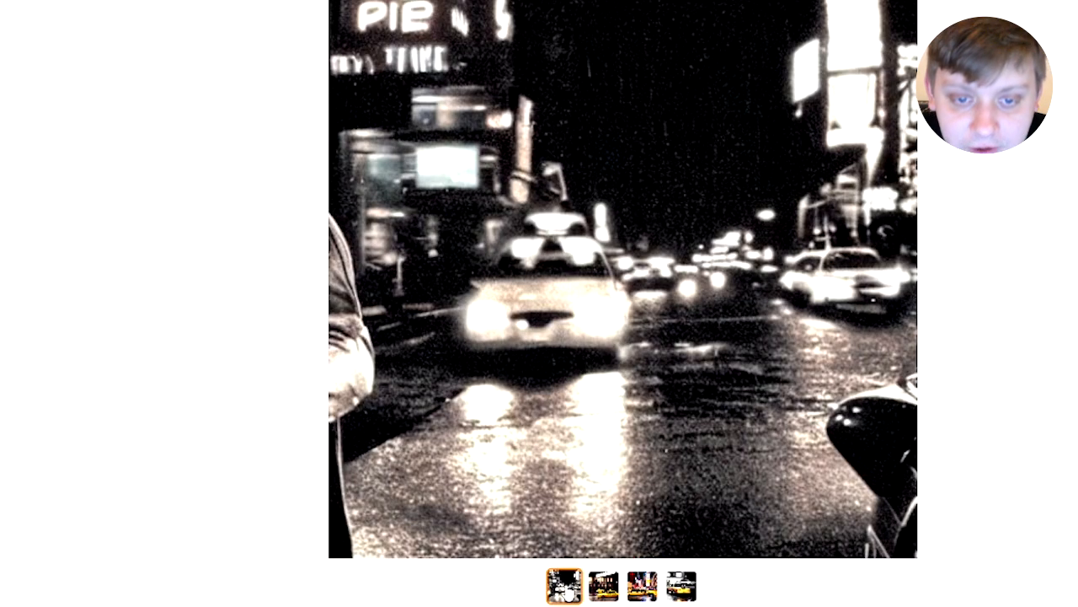
scroll(595, 518, down, 1)
scroll(594, 520, up, 1)
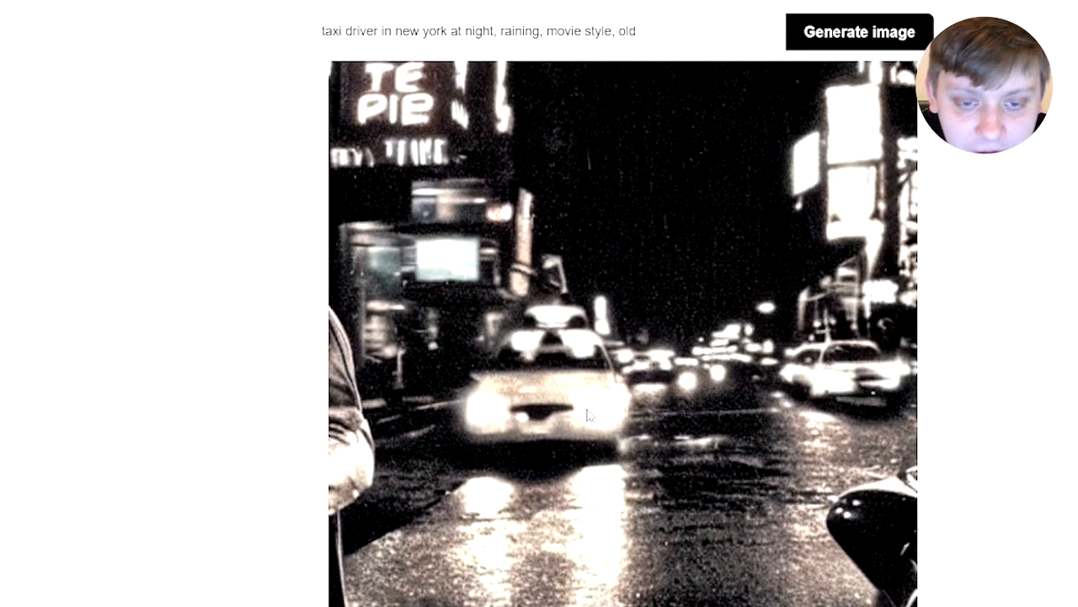
scroll(595, 413, down, 3)
scroll(595, 379, up, 3)
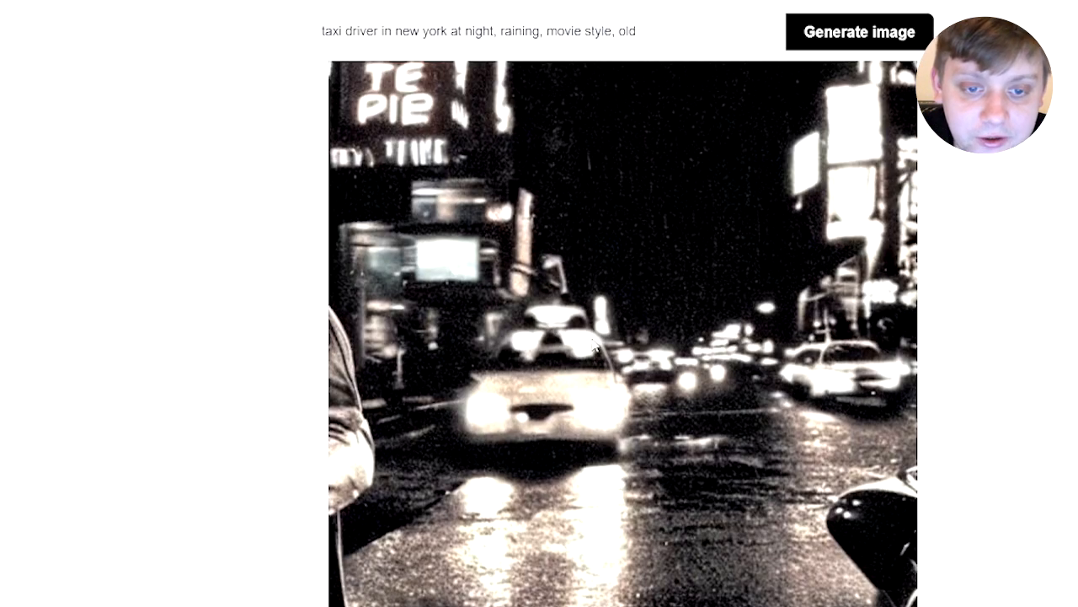
right_click(595, 348)
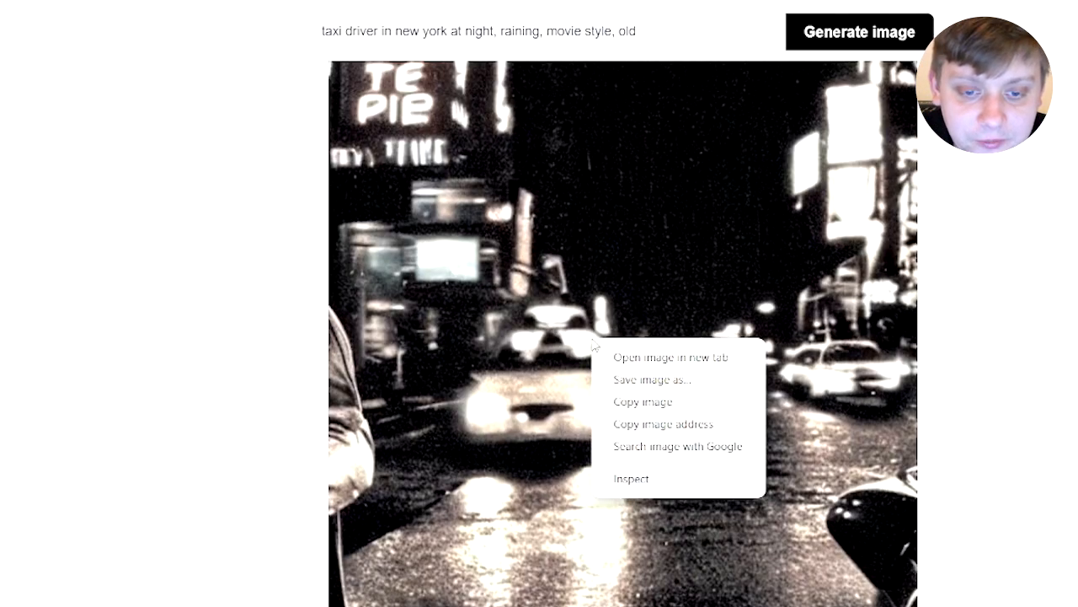
click(646, 381)
click(356, 311)
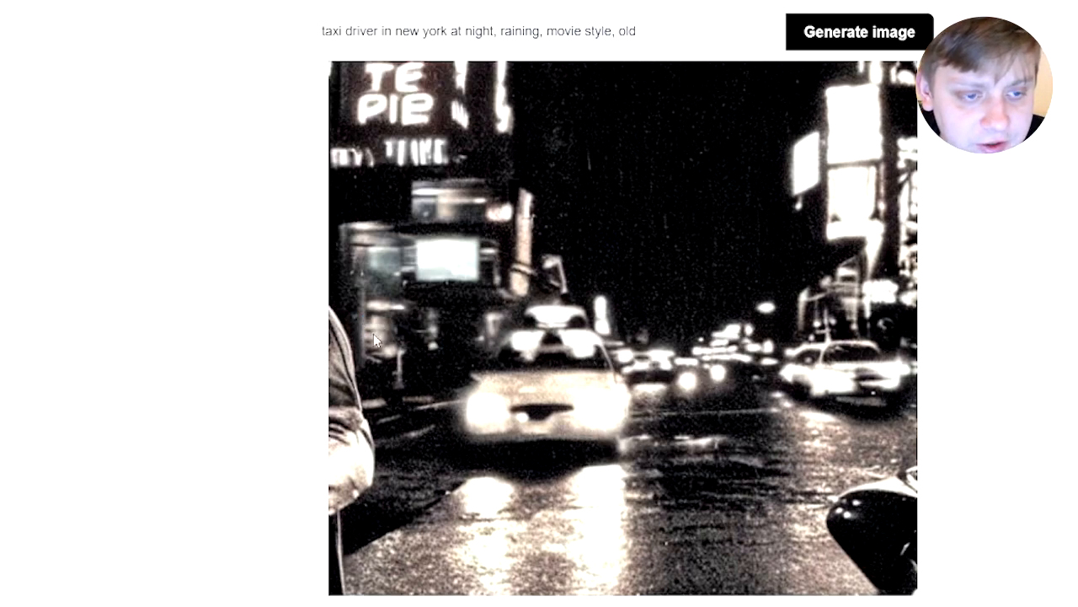
Add ", 4k, hd quality" to the end of the taxi driver prompt and generate a new set of images
scroll(510, 378, down, 2)
scroll(539, 416, up, 3)
click(649, 131)
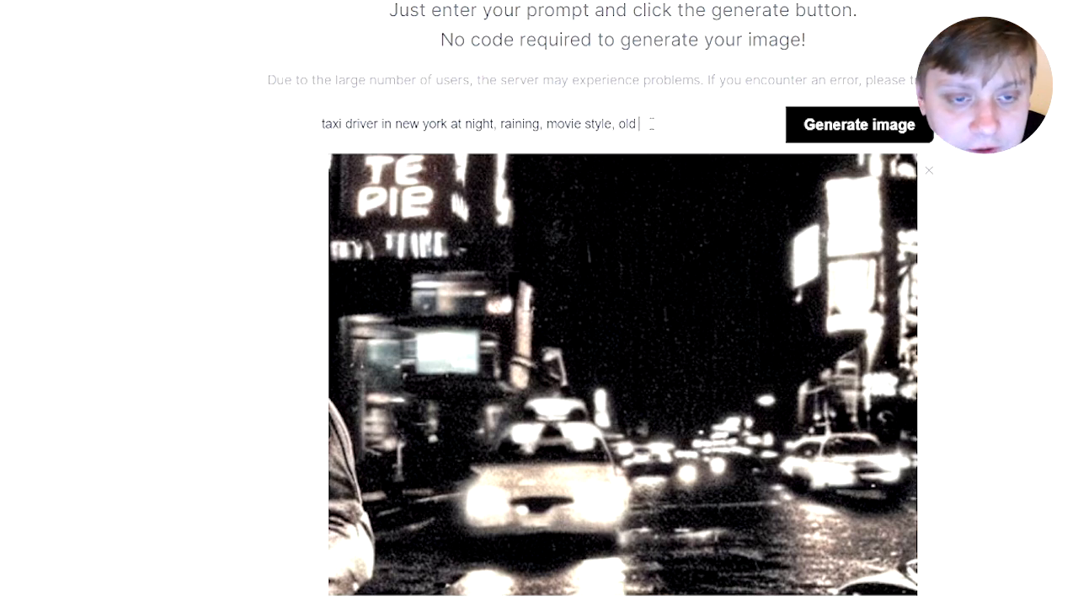
text(4k)
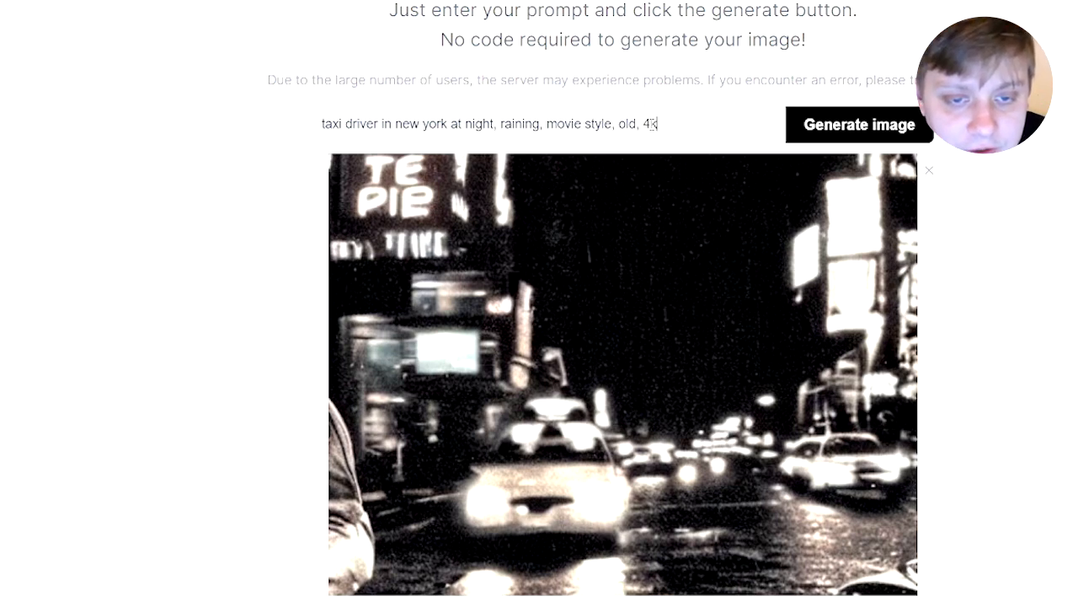
text(, hd)
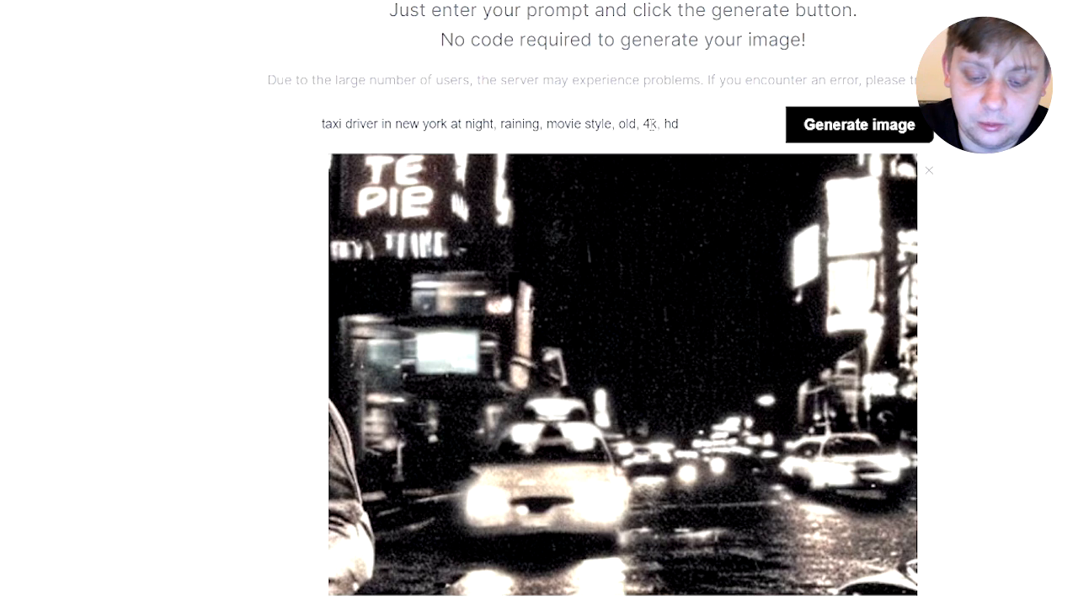
text( quality)
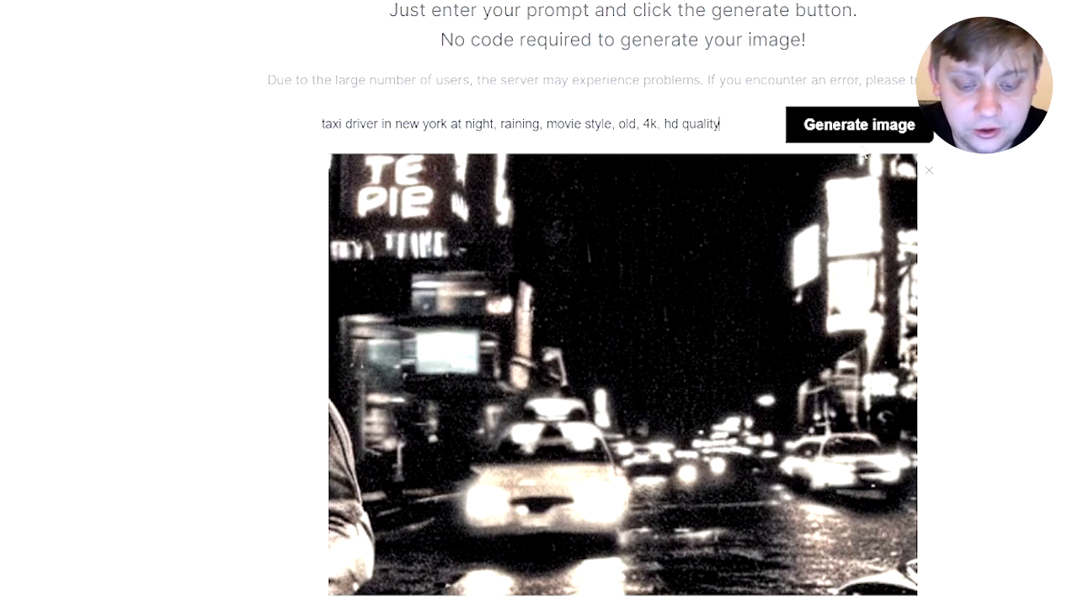
click(831, 129)
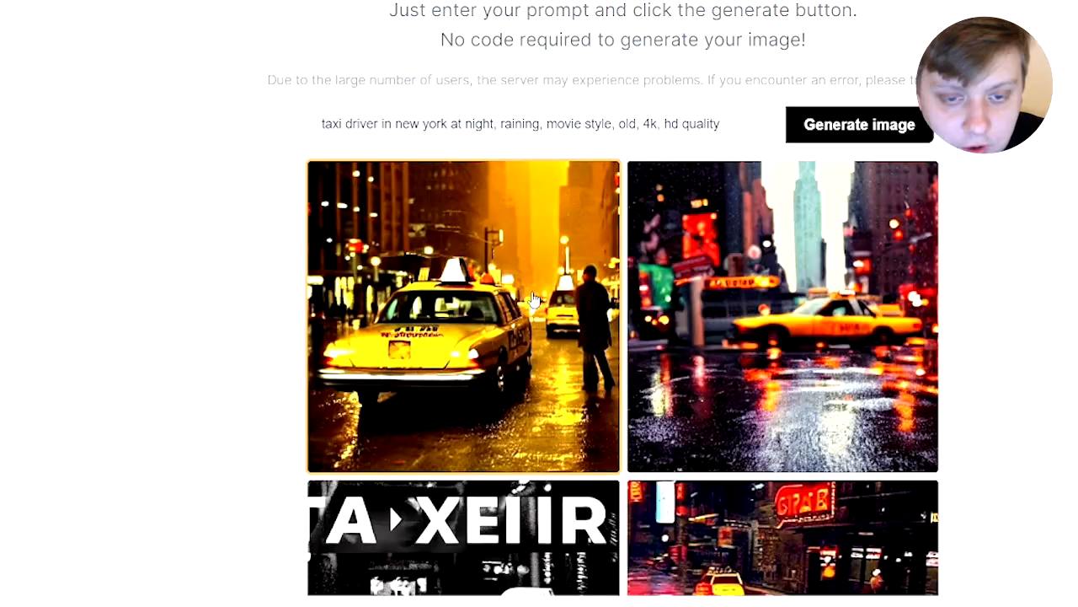
Enlarge the first new image, the yellow taxi in golden light, and inspect its details
click(531, 292)
scroll(532, 293, down, 4)
scroll(531, 297, down, 1)
scroll(632, 337, up, 3)
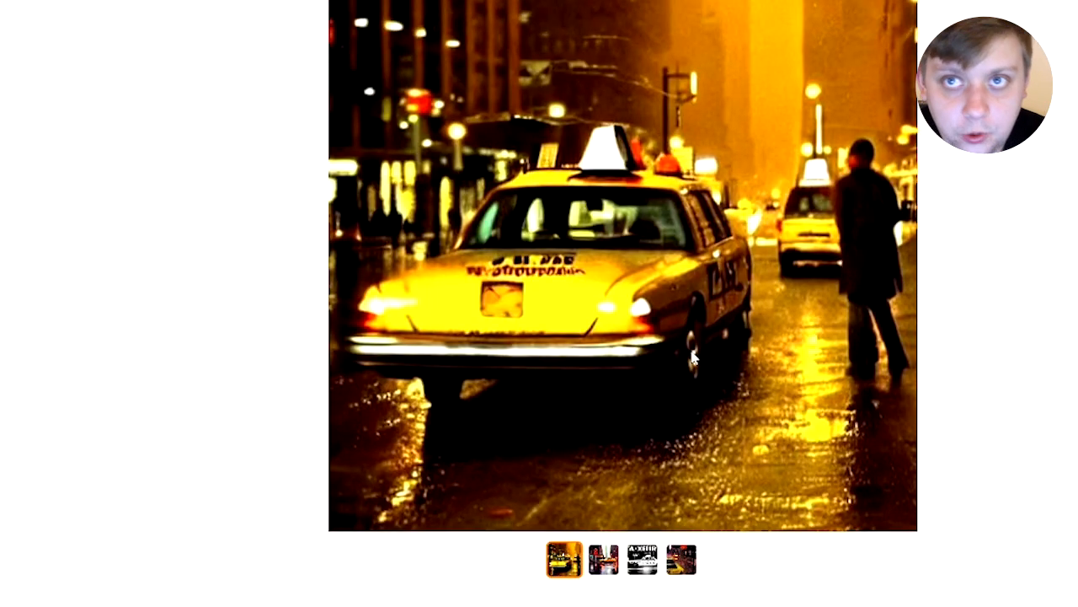
scroll(658, 351, up, 1)
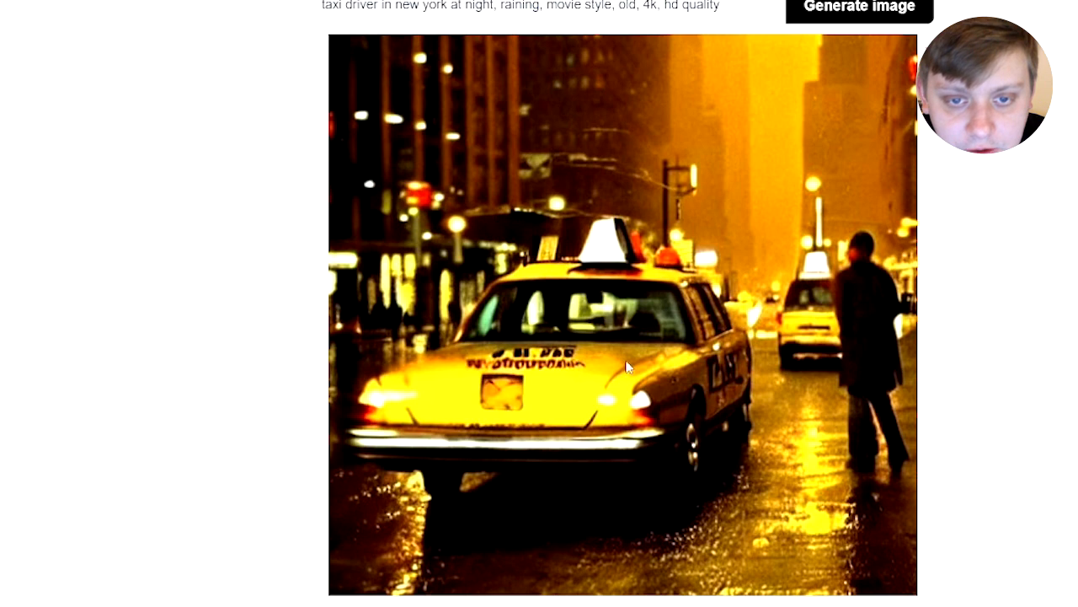
scroll(587, 354, down, 3)
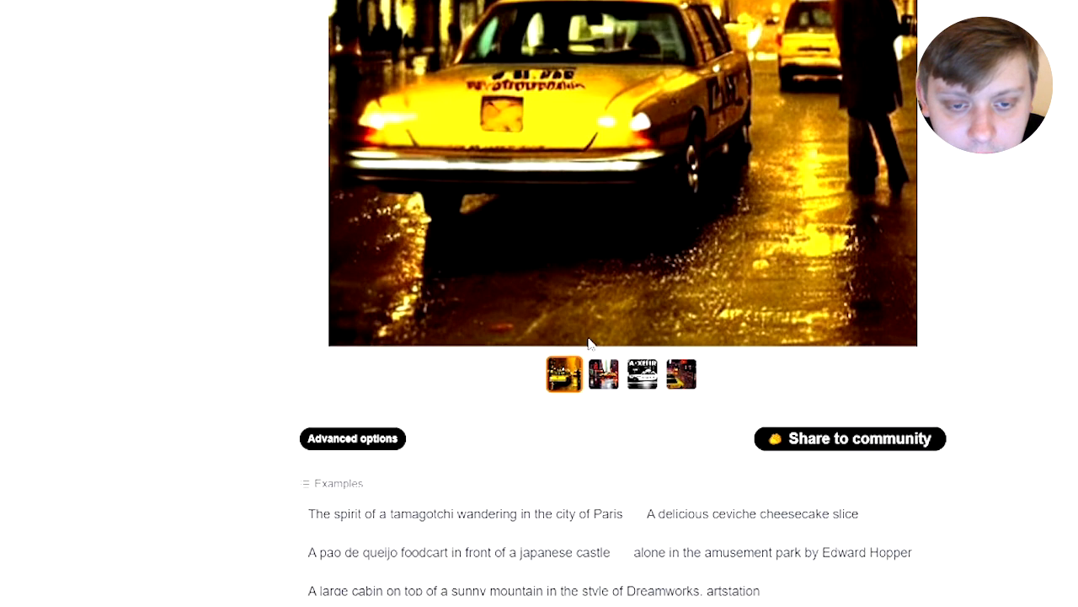
scroll(556, 328, up, 2)
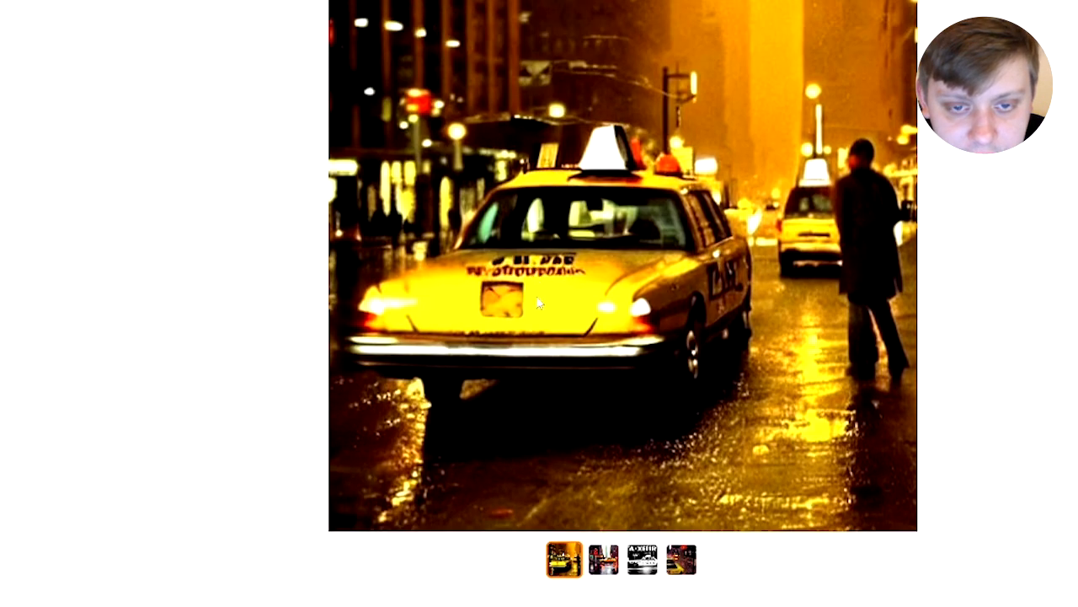
View the second, third and fourth images of the new set one after another
click(601, 564)
scroll(602, 565, up, 2)
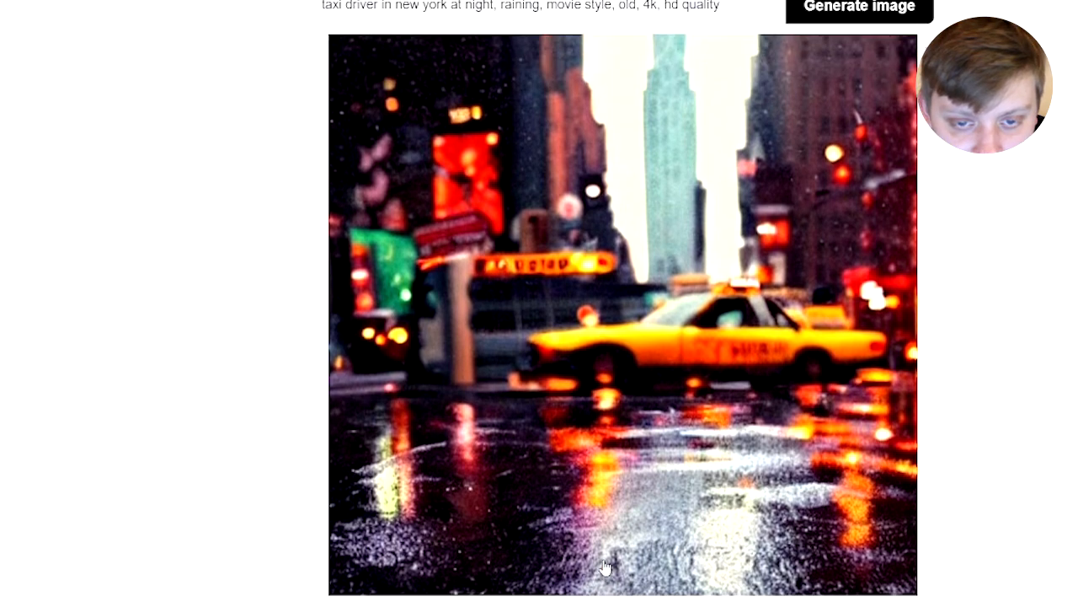
scroll(619, 552, down, 4)
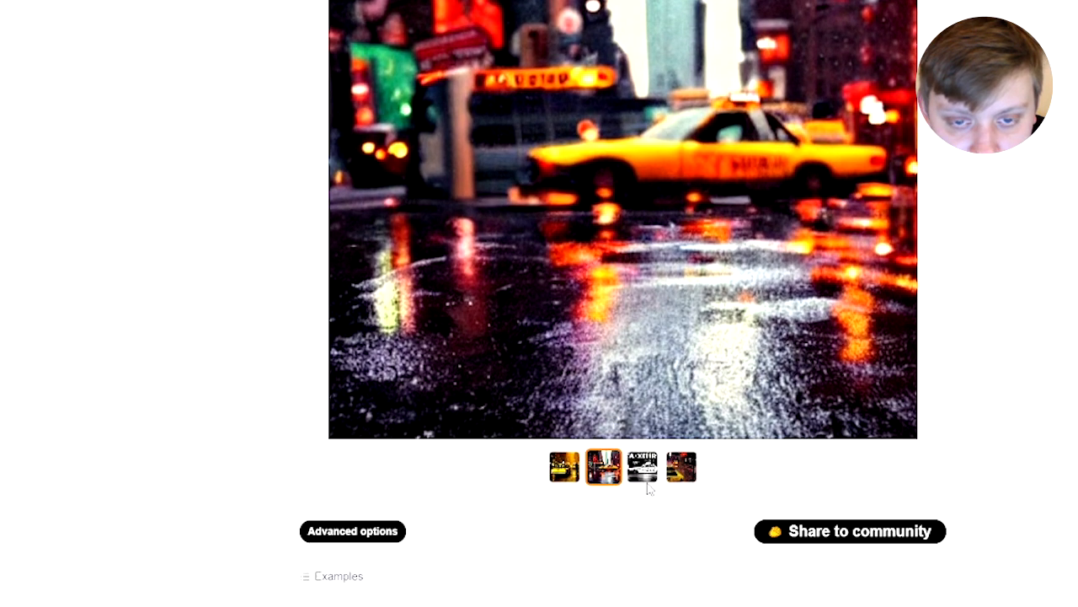
click(643, 468)
click(678, 474)
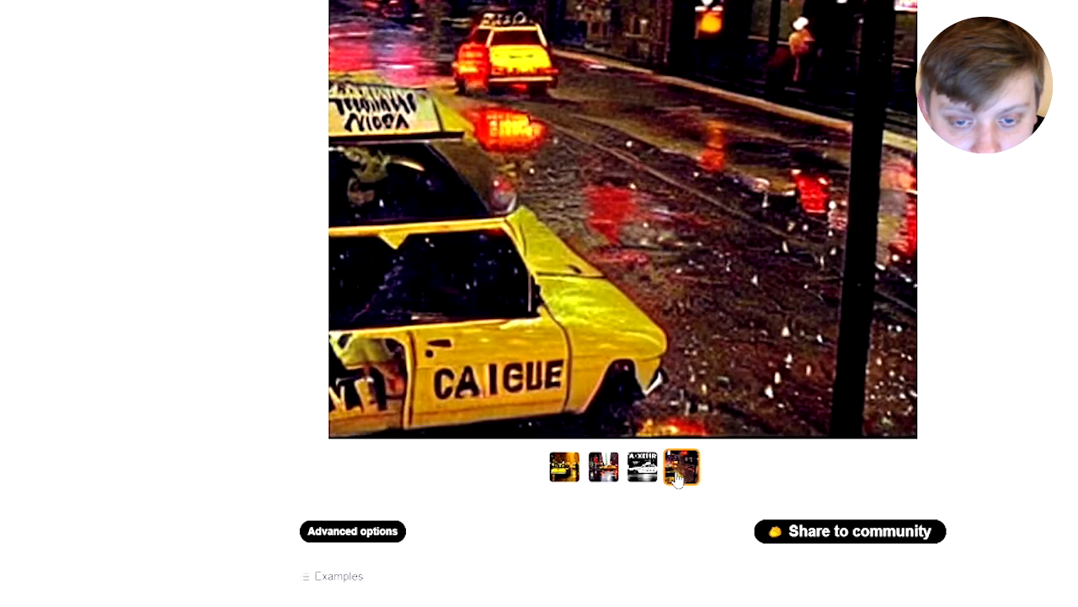
scroll(678, 476, up, 3)
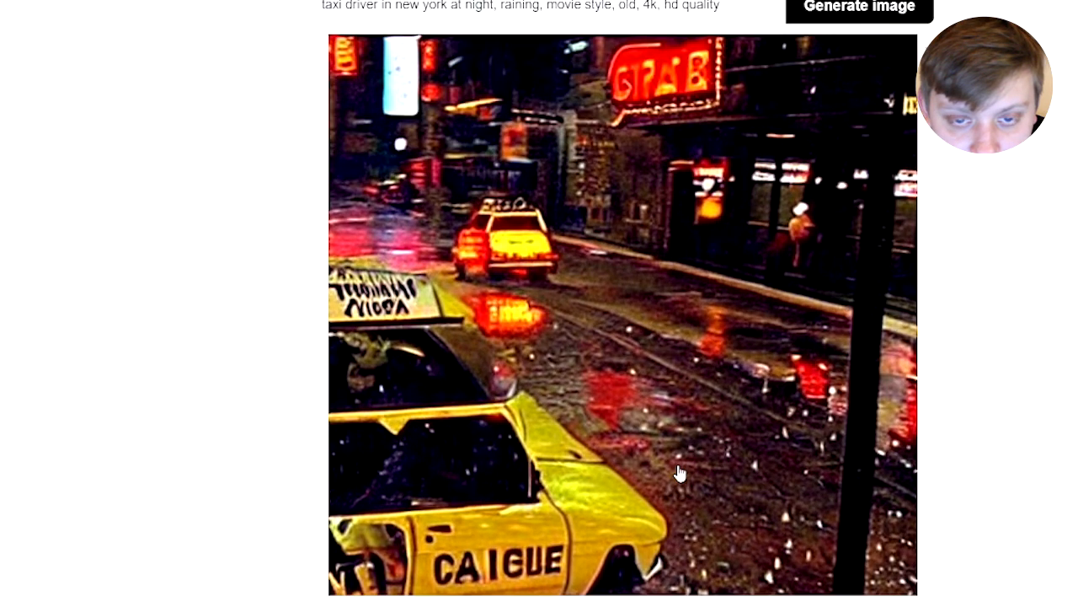
scroll(680, 474, down, 2)
Bring up the second new image, the yellow taxi crossing the wet city street, and save it as JPEG "download (1)"
click(603, 558)
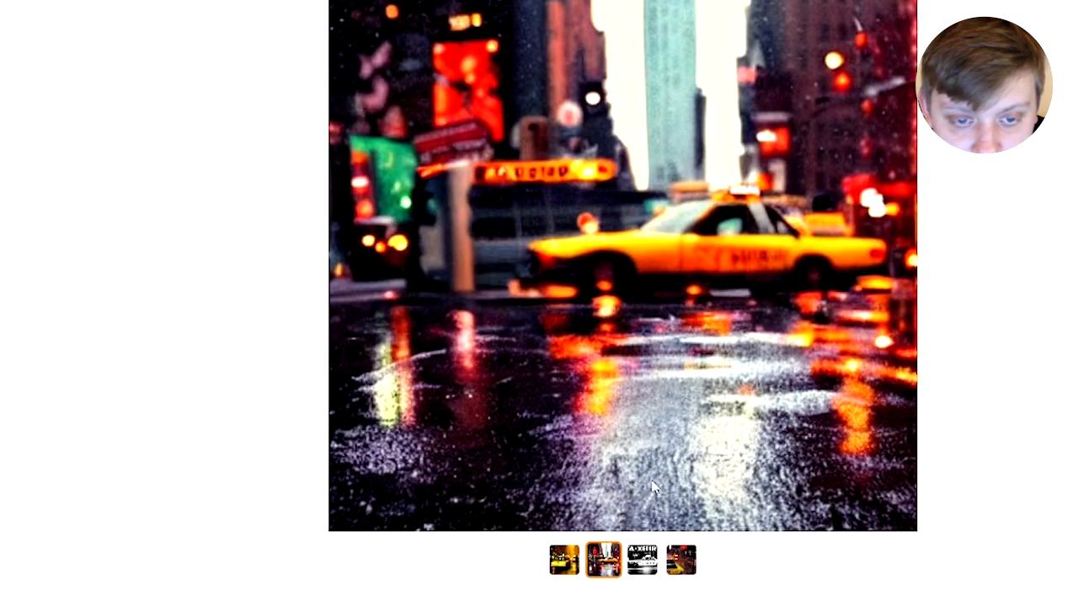
scroll(665, 436, up, 1)
scroll(630, 478, down, 2)
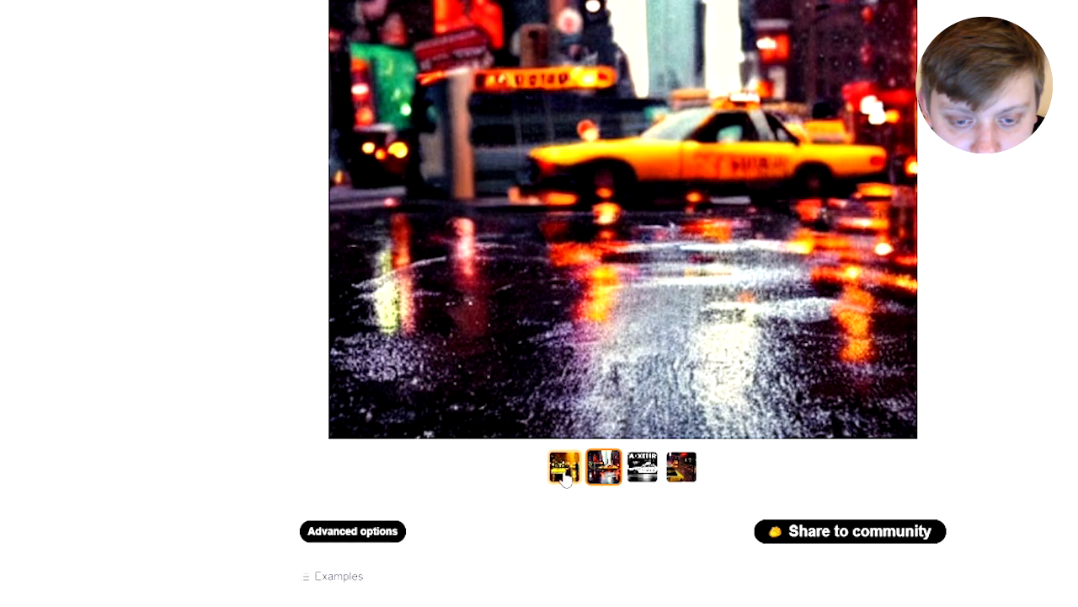
scroll(669, 384, up, 3)
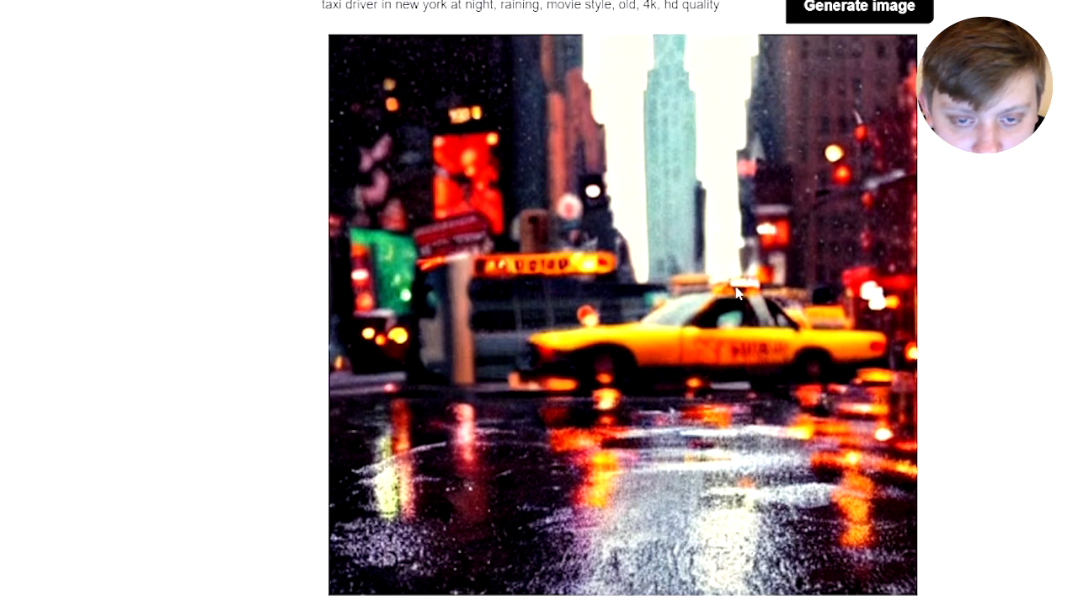
scroll(735, 292, down, 1)
scroll(732, 302, up, 1)
scroll(733, 303, down, 1)
scroll(732, 302, up, 1)
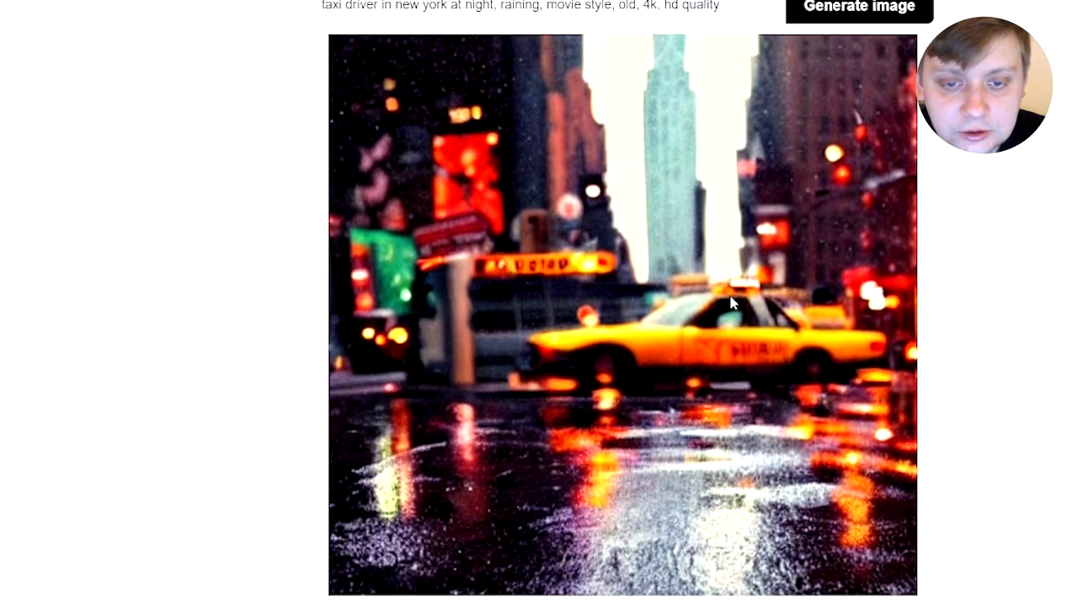
scroll(732, 302, down, 1)
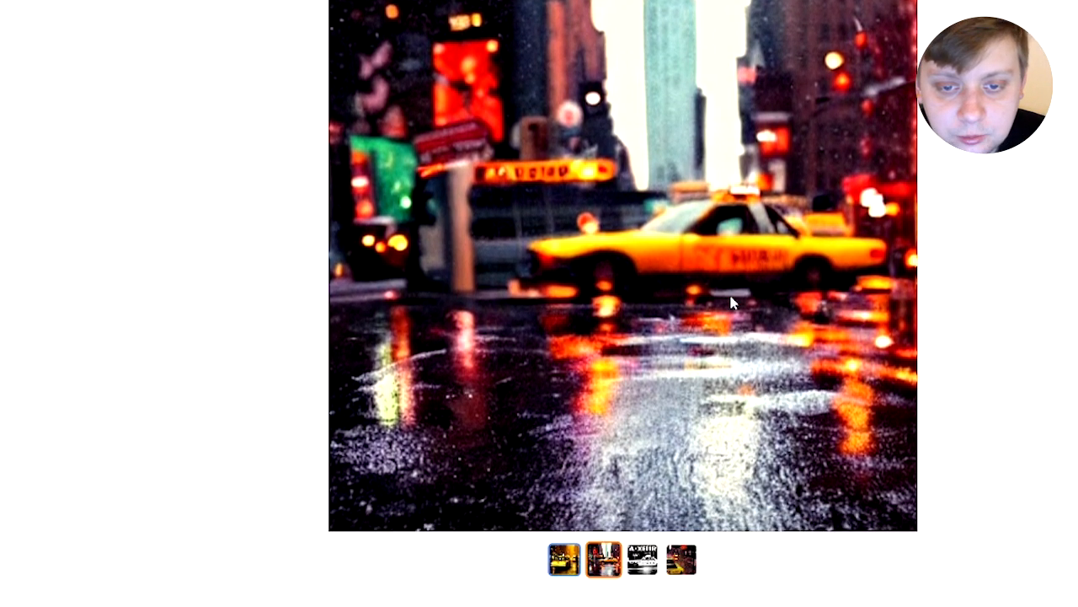
right_click(708, 261)
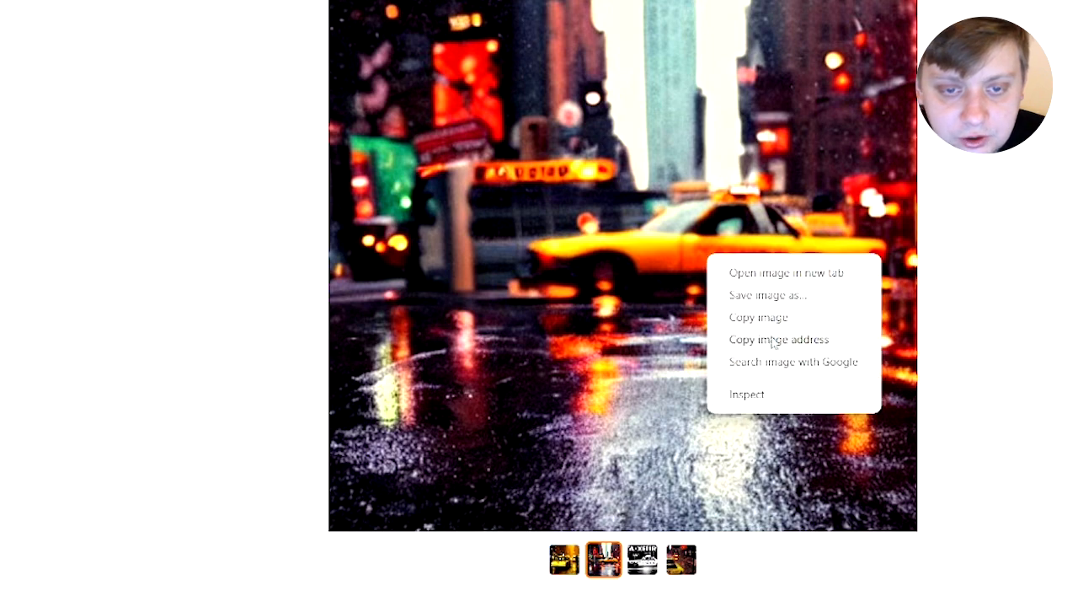
click(775, 299)
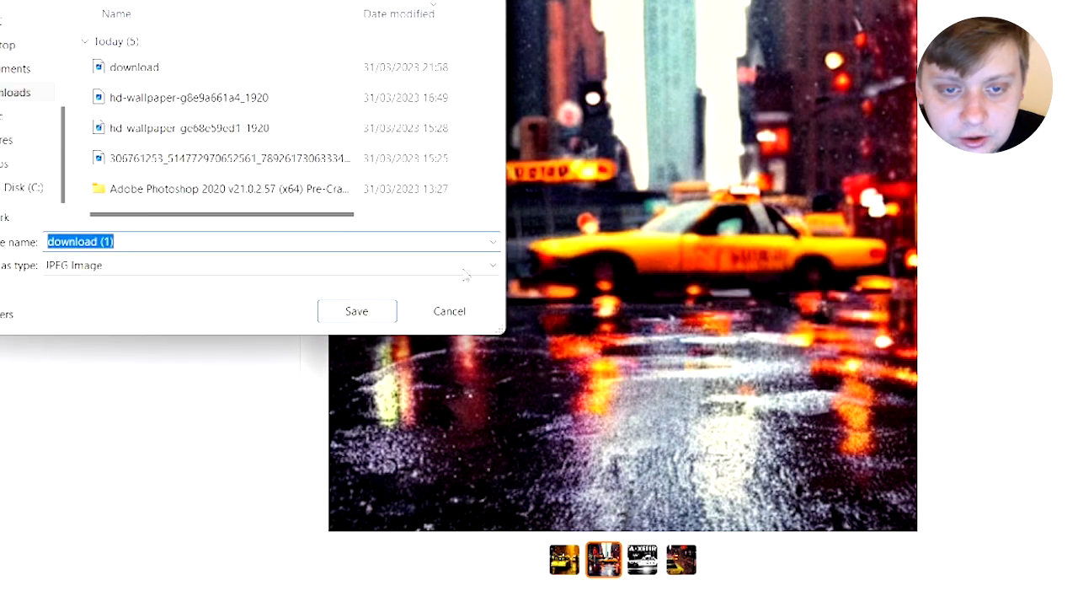
click(376, 314)
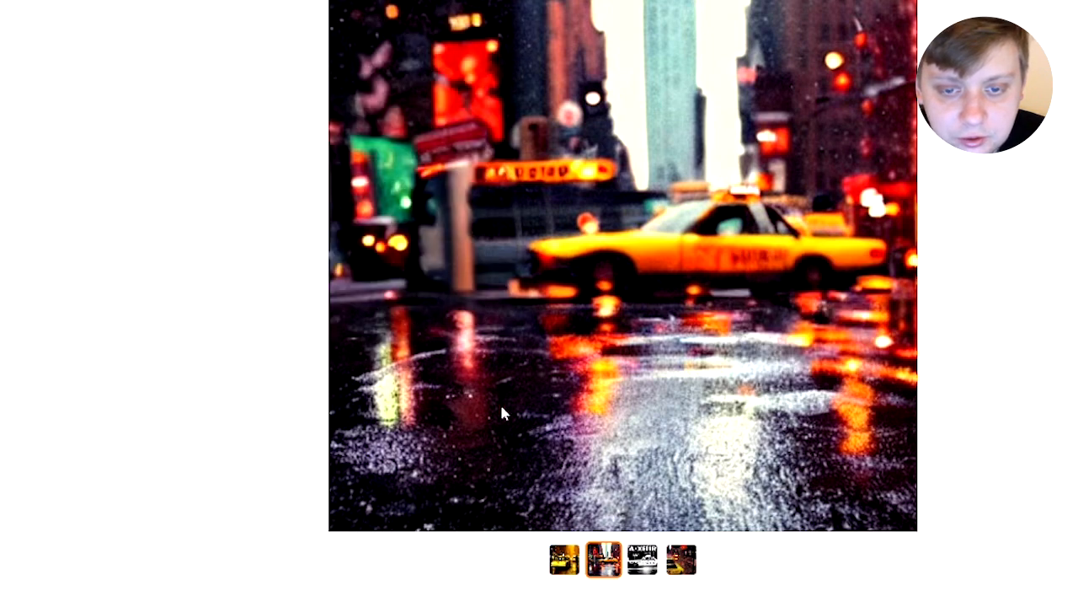
Bring up the first new image, the yellow taxi in golden light, and save it as JPEG "download (2)"
click(563, 556)
right_click(625, 339)
click(744, 242)
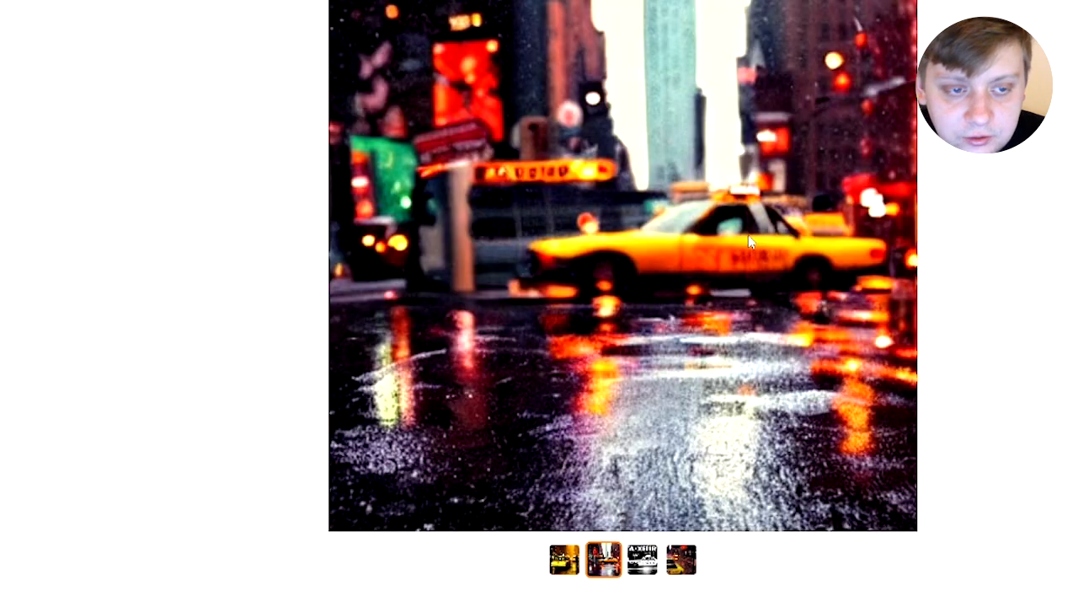
click(569, 558)
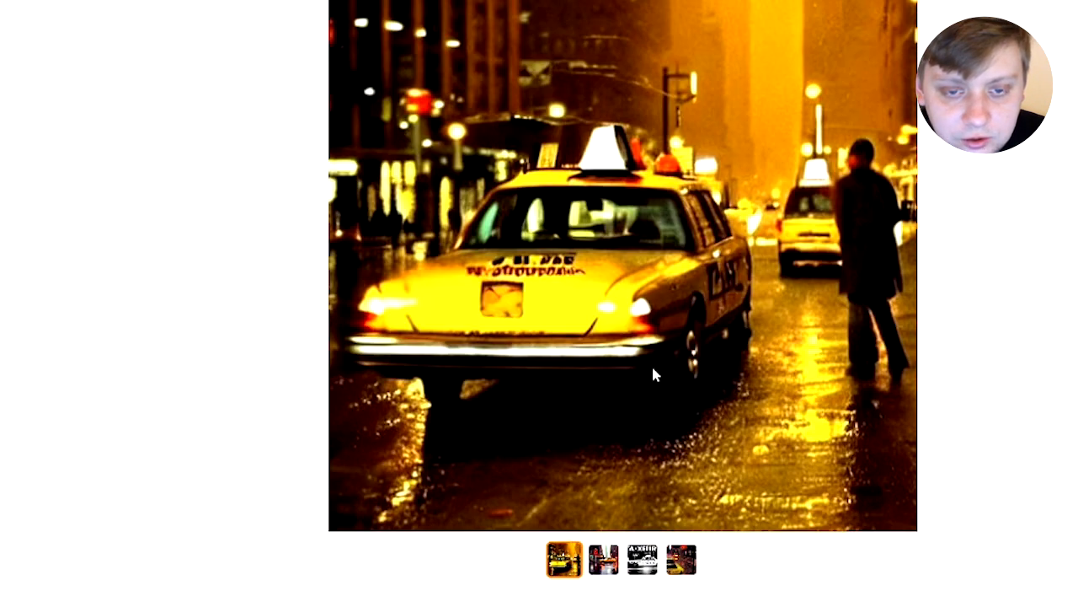
right_click(660, 369)
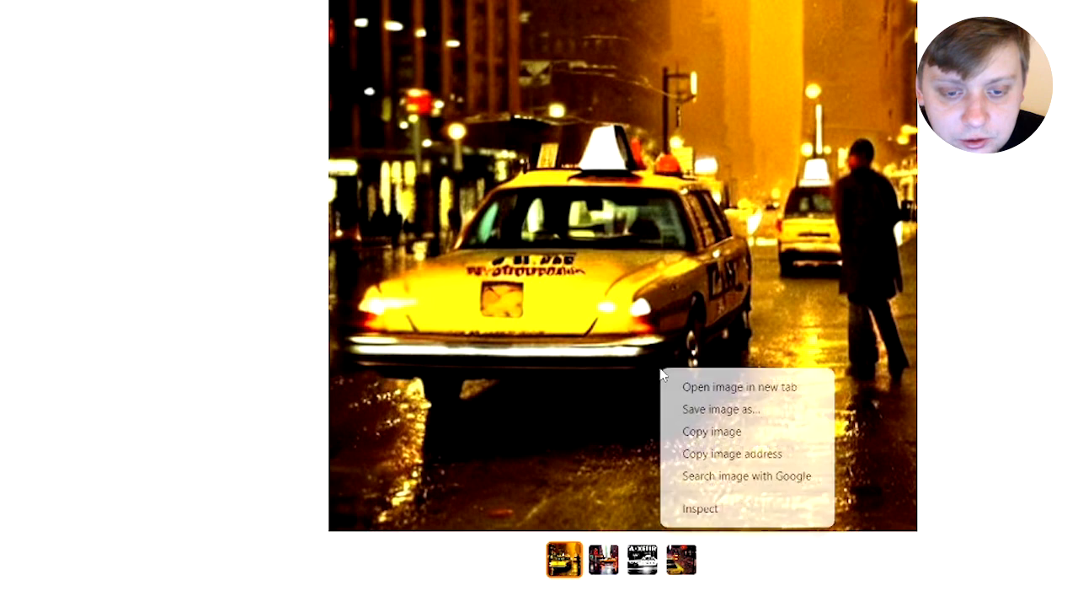
click(723, 413)
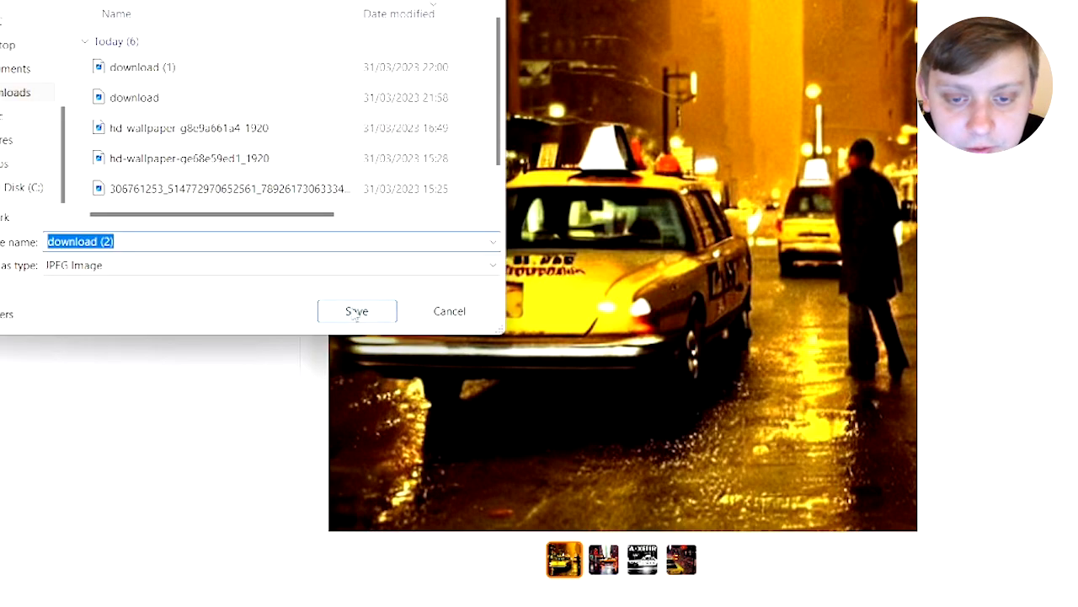
click(356, 312)
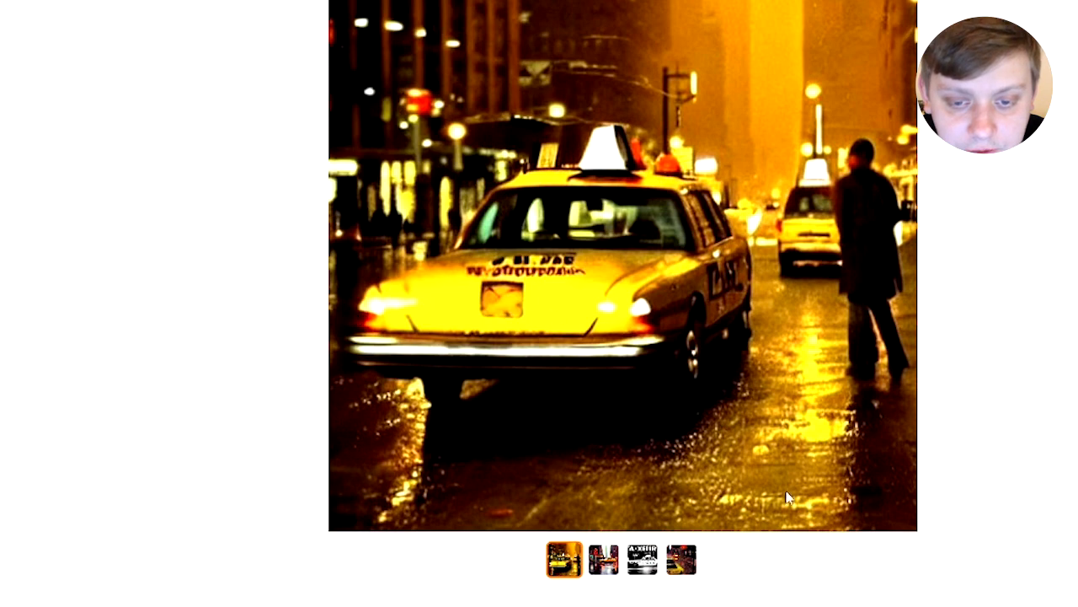
Copy the entire taxi driver prompt and go to the ModelScope Text to Video Synthesis page
click(717, 564)
scroll(741, 510, up, 2)
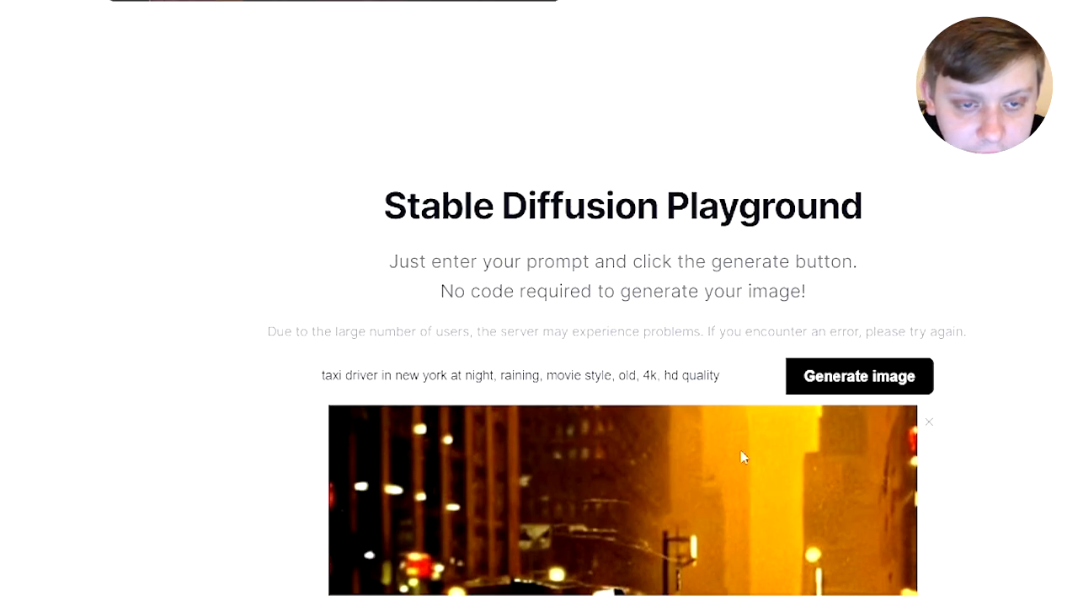
scroll(742, 456, down, 2)
scroll(740, 461, down, 3)
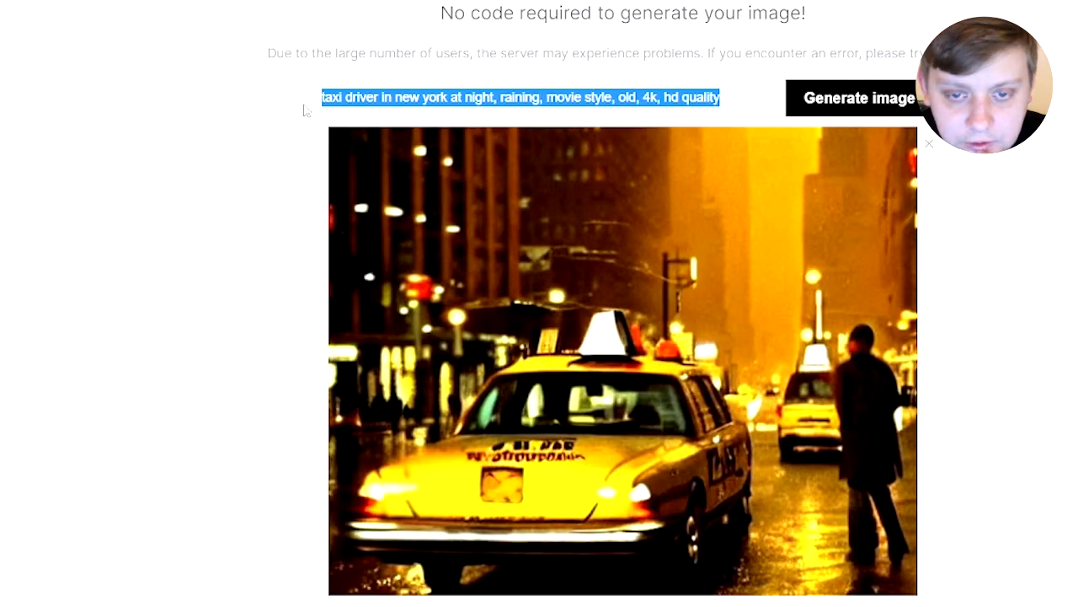
click(307, 111)
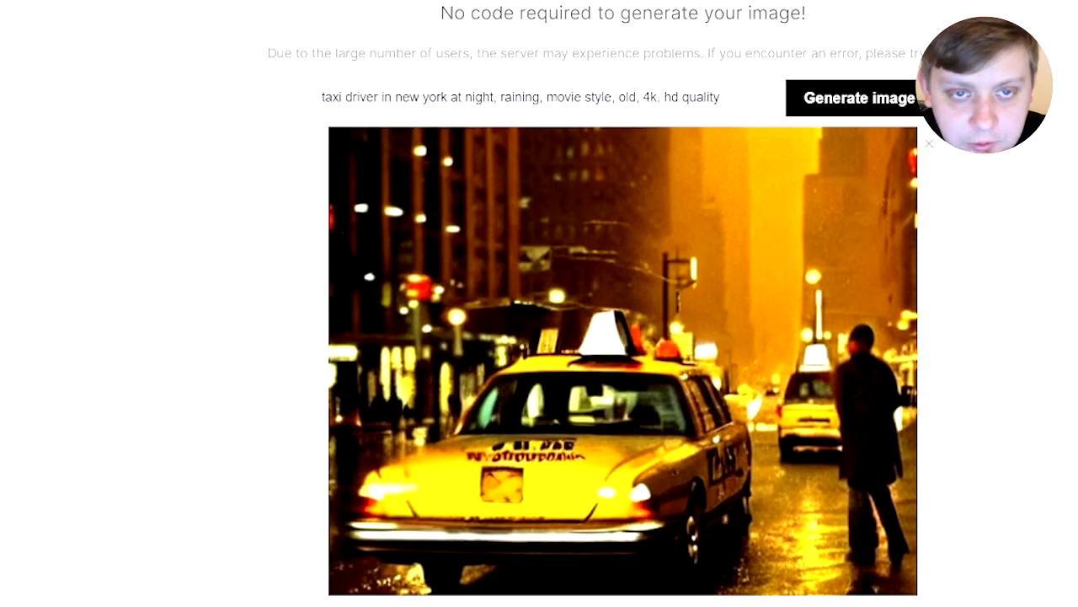
drag(319, 96, 742, 97)
key(ctrl+c)
scroll(922, 177, up, 3)
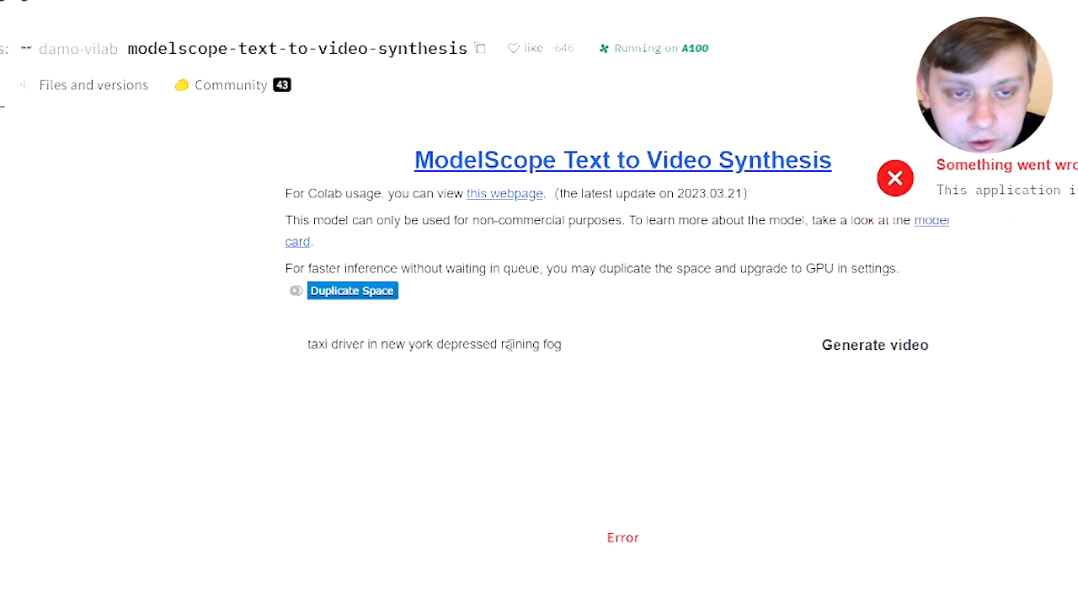
Replace the video prompt with "taxi driver in new york at night, raining, movie style, old, 4k, hd quality" and generate the video
triple_click(509, 345)
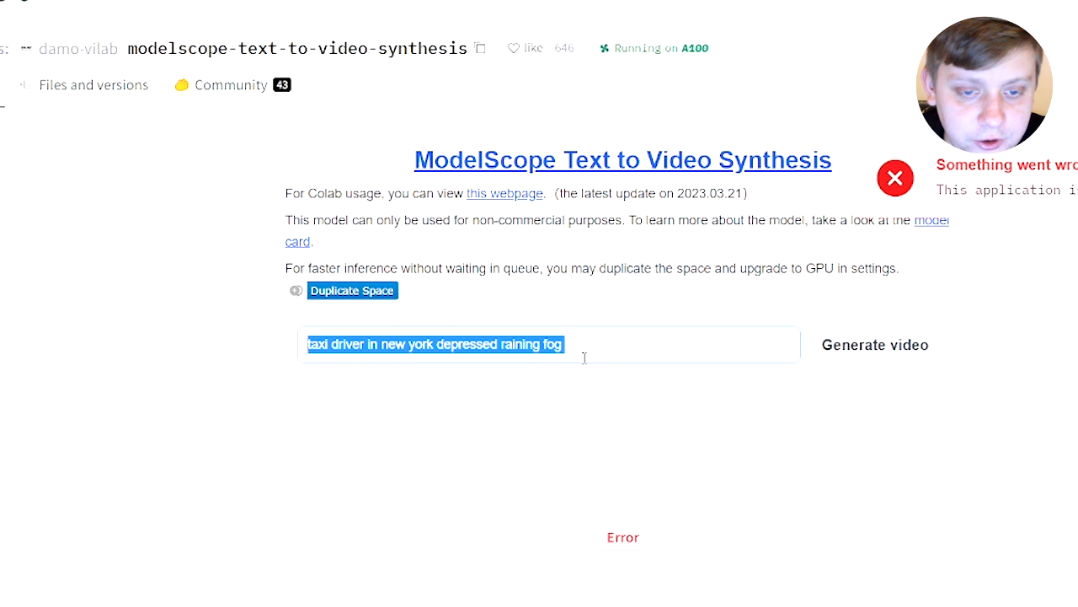
key(ctrl+v)
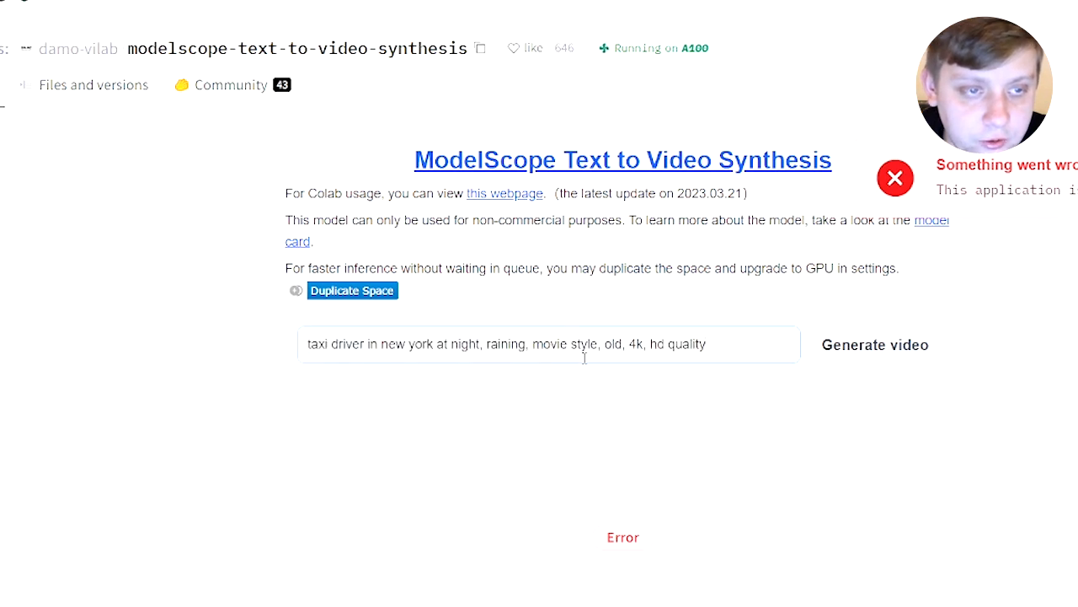
click(902, 352)
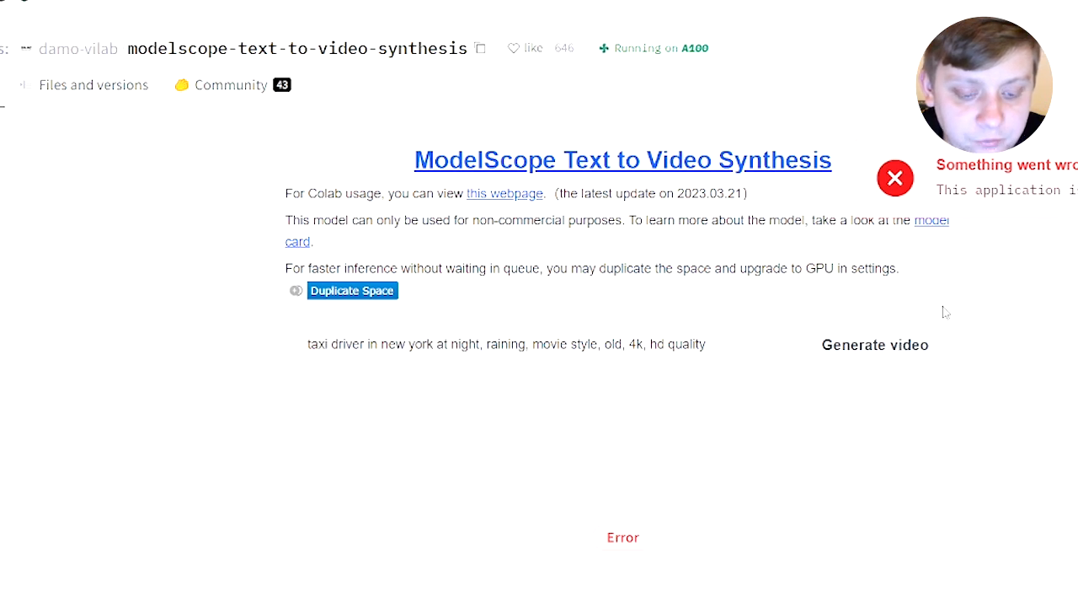
Retry the video generation repeatedly with the same taxi driver prompt
click(896, 351)
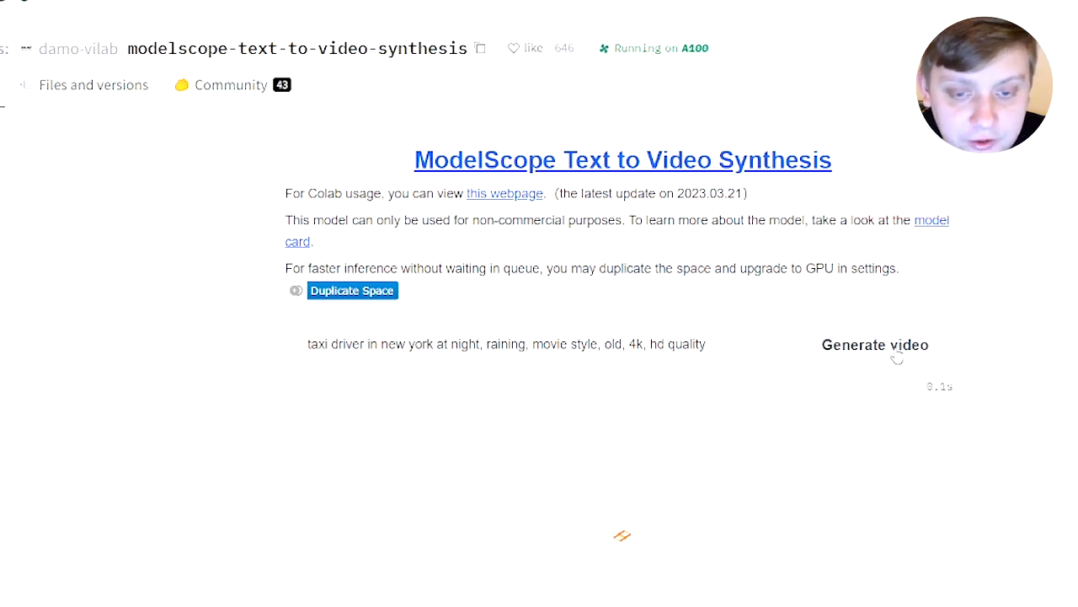
click(896, 354)
click(897, 358)
click(897, 354)
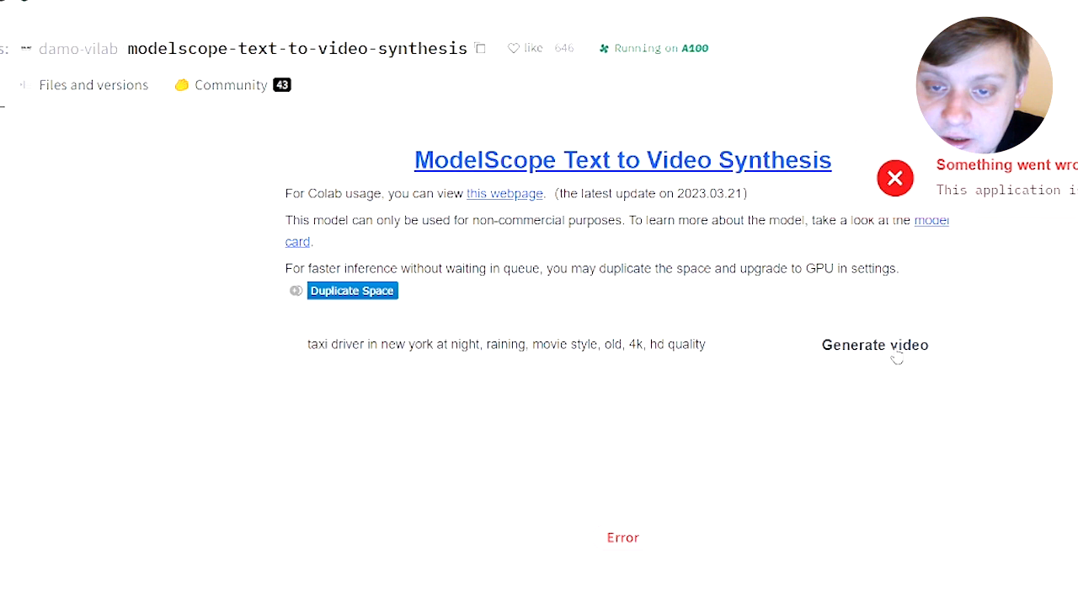
click(898, 358)
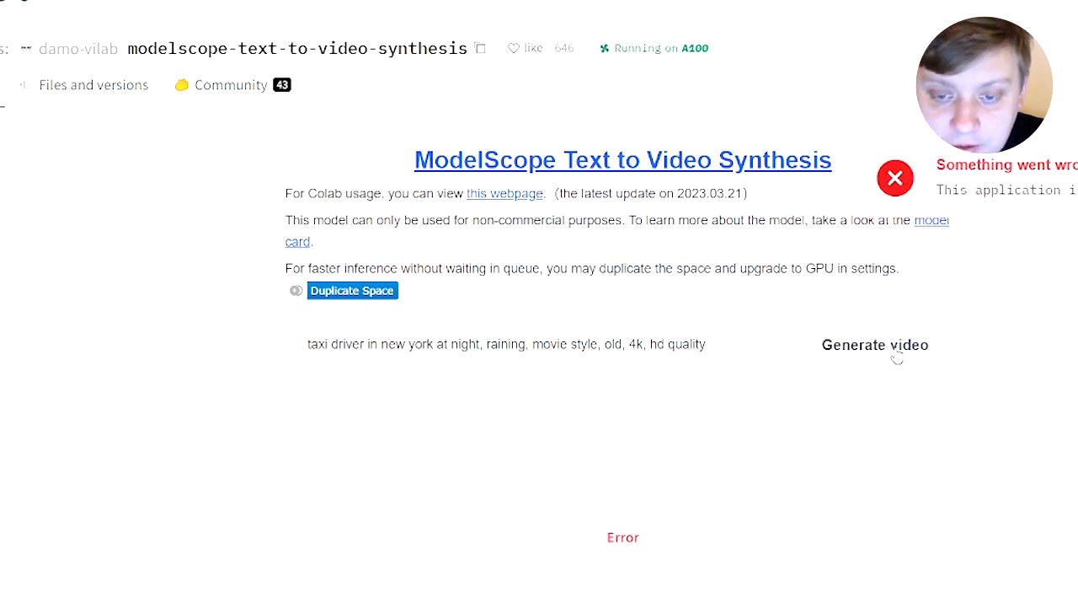
click(898, 357)
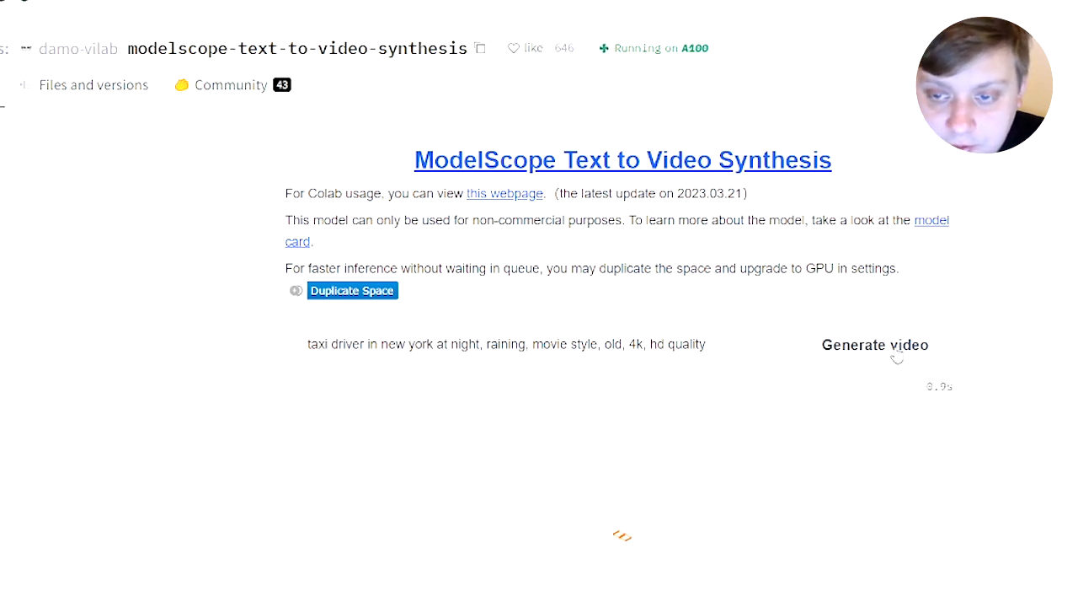
click(897, 358)
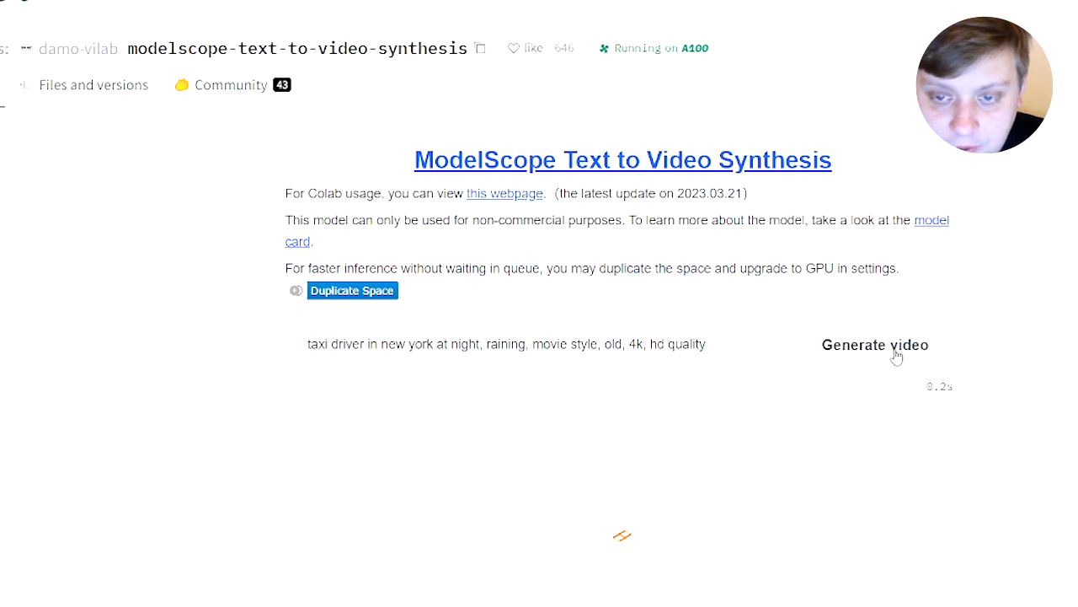
click(927, 350)
scroll(926, 371, down, 5)
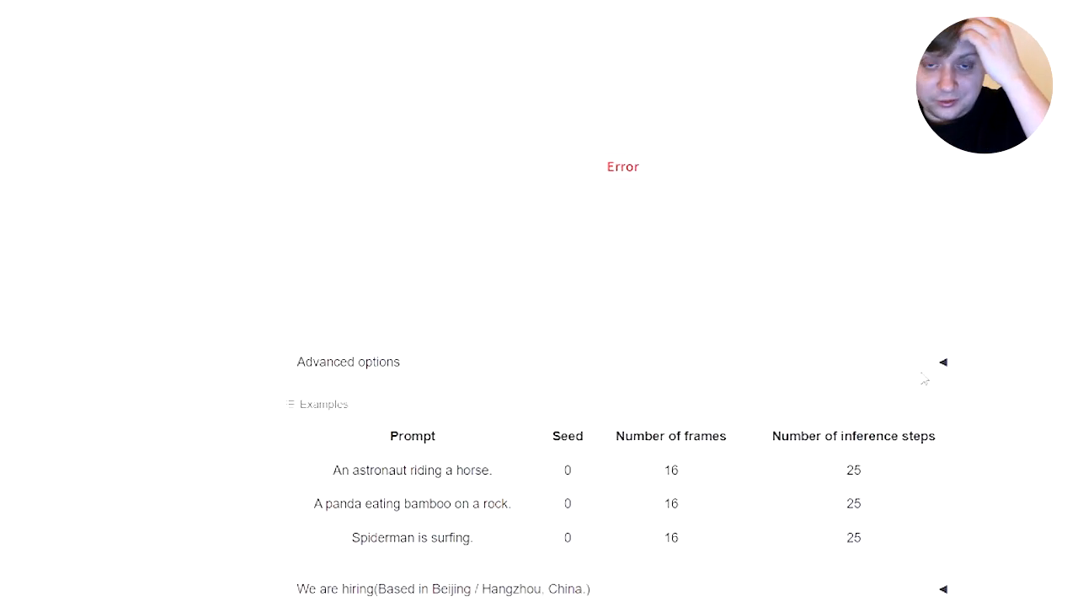
scroll(924, 380, down, 2)
scroll(924, 379, up, 6)
click(870, 344)
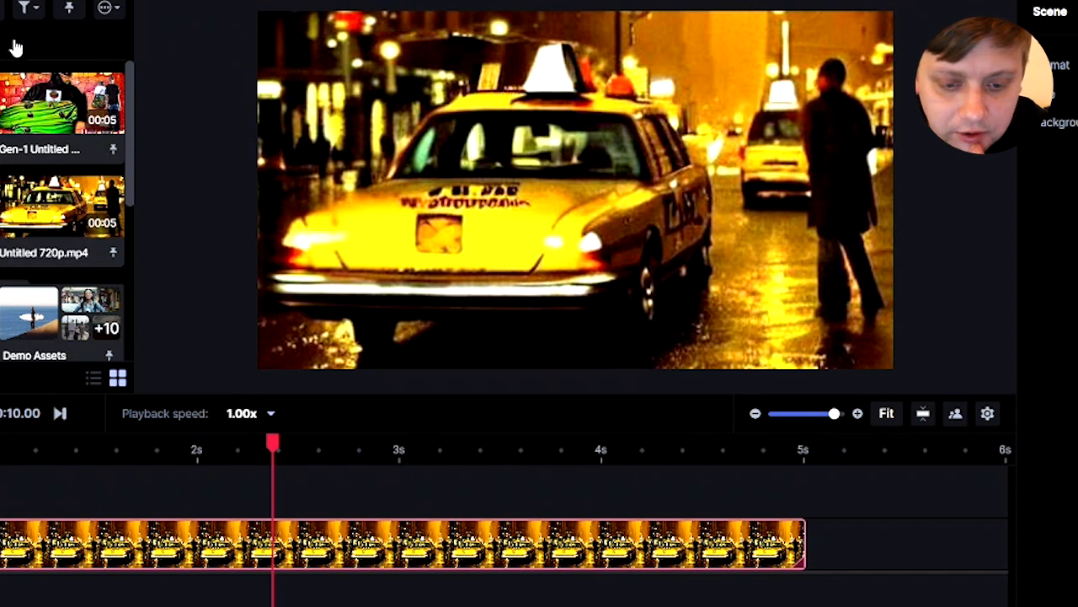
Preview the Gen-1 clip of the figure with an umbrella from the asset library and look through the neighbouring clips
drag(128, 121, 127, 164)
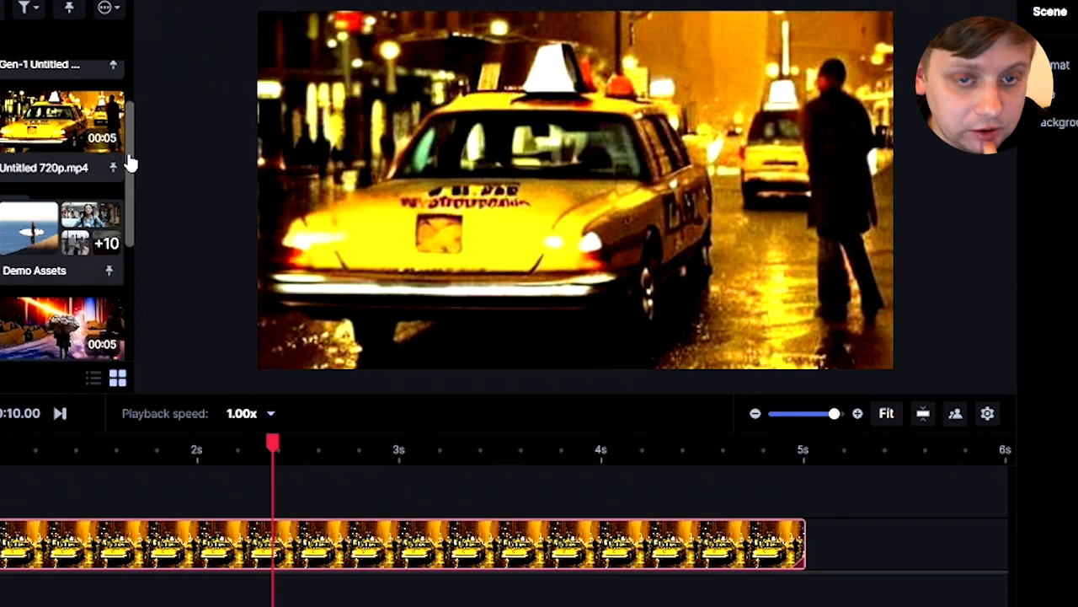
click(4, 329)
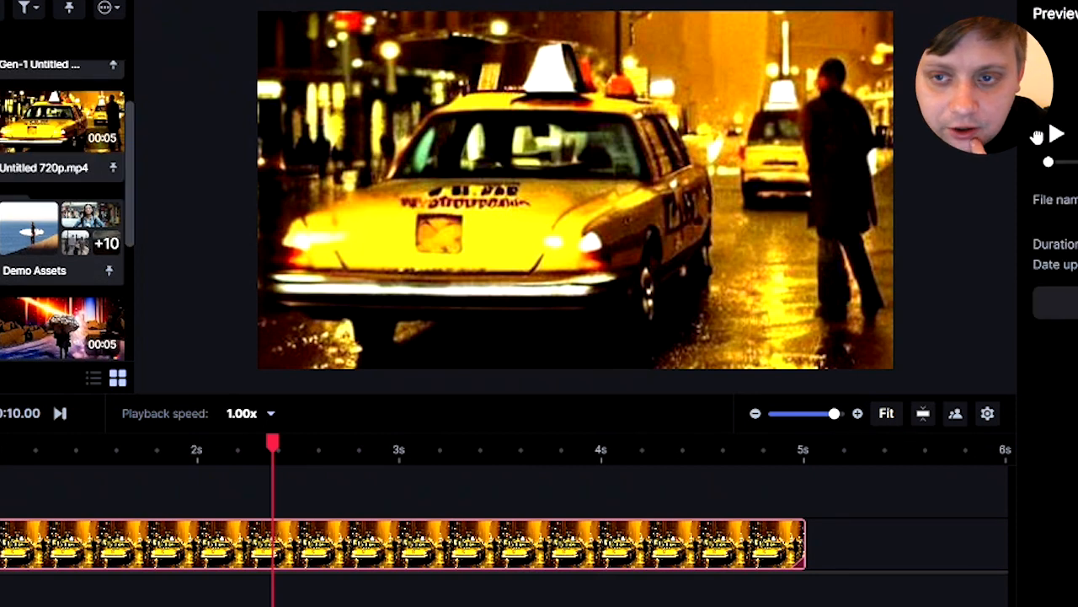
click(1055, 137)
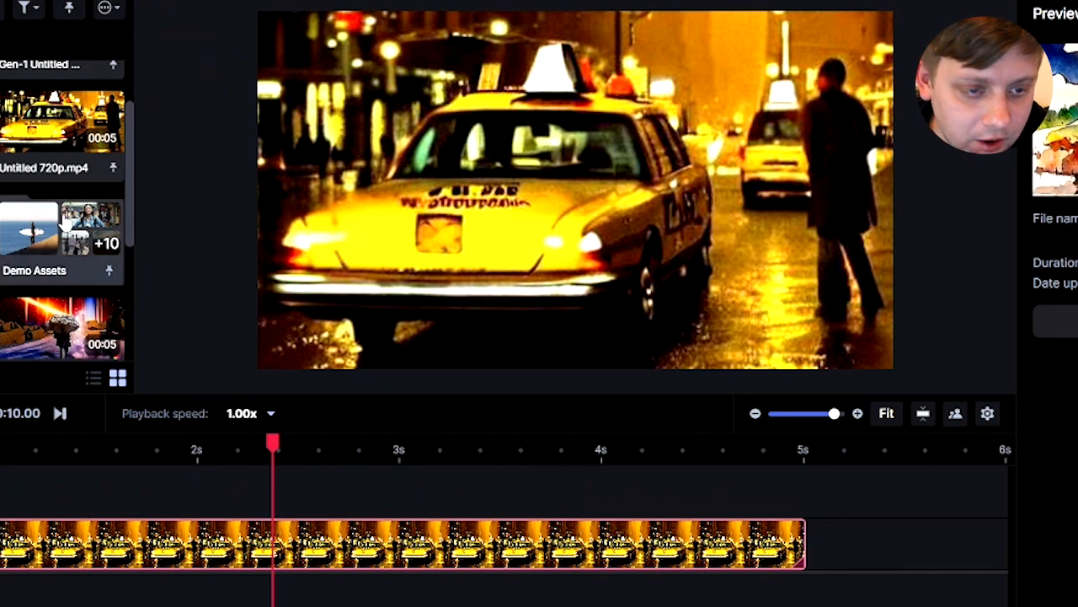
scroll(42, 252, down, 1)
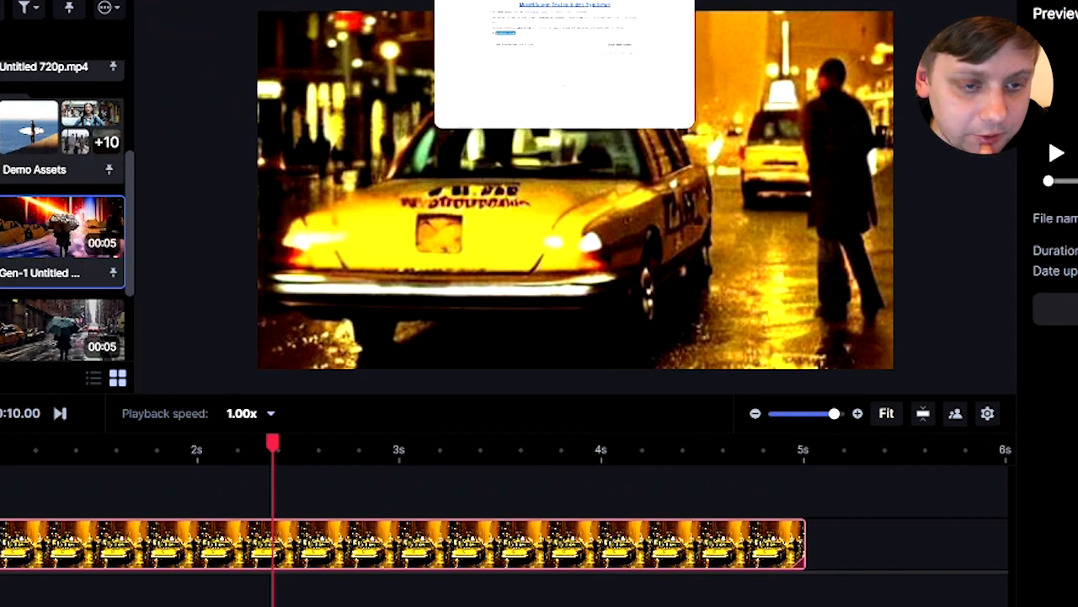
Switch to the ModelScope text-to-video page and replay the generated yellow taxi video
click(564, 2)
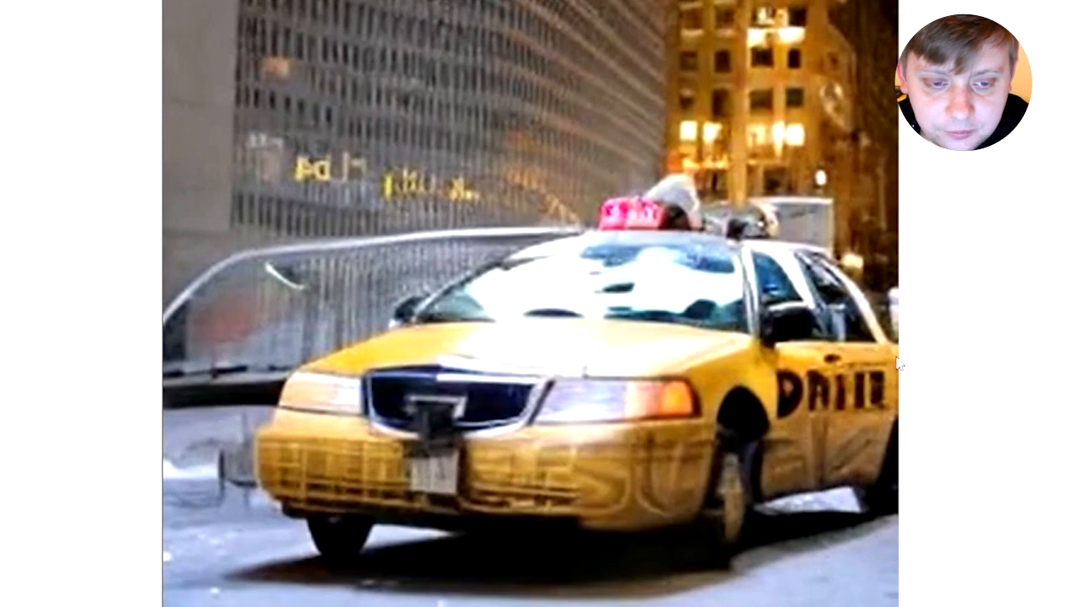
scroll(896, 375, up, 2)
scroll(893, 405, down, 5)
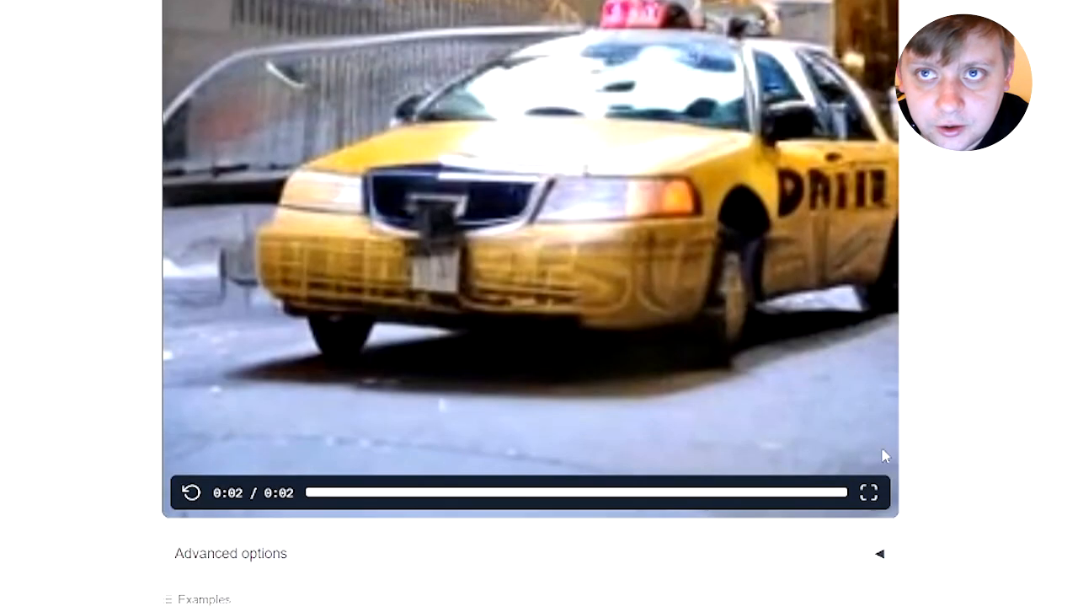
scroll(873, 497, up, 1)
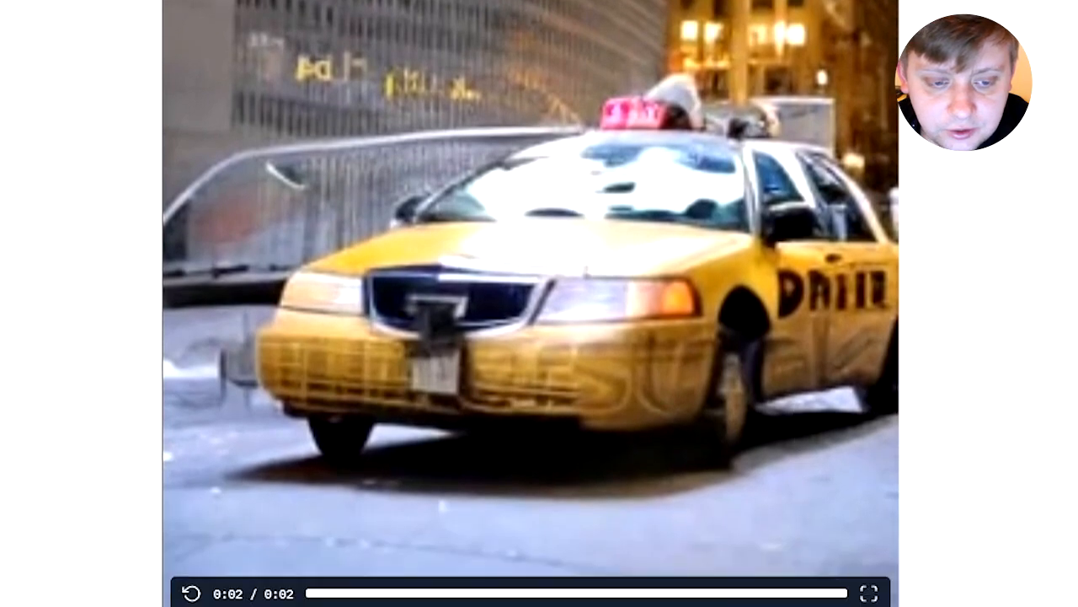
click(192, 597)
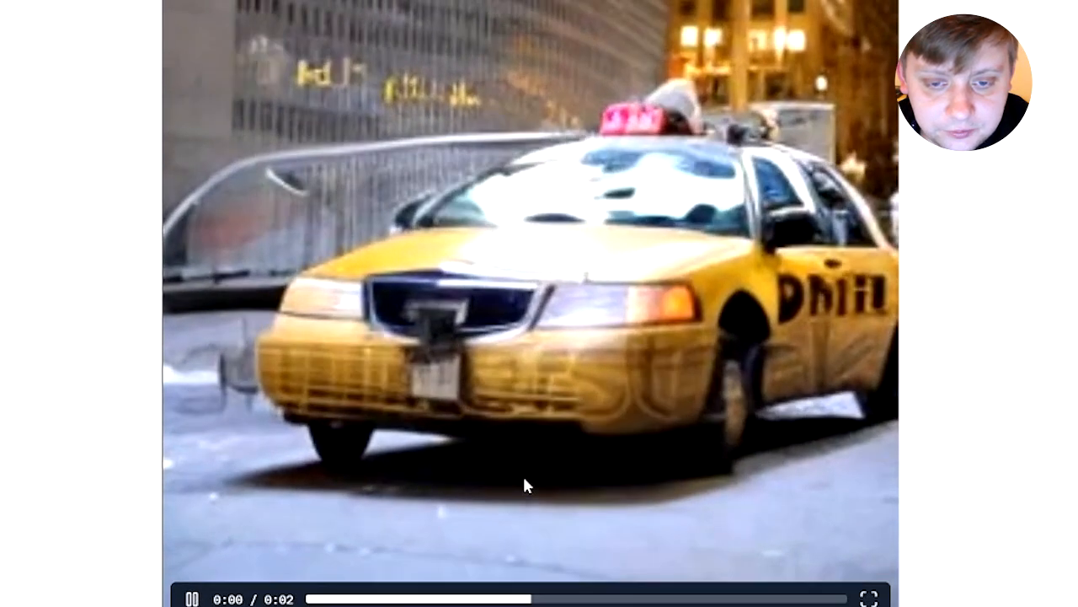
Change the video prompt to "taxi driver in new york at night, raining, 4k" and start generating a new video, retrying once
scroll(522, 476, up, 3)
click(402, 162)
text(, raining )
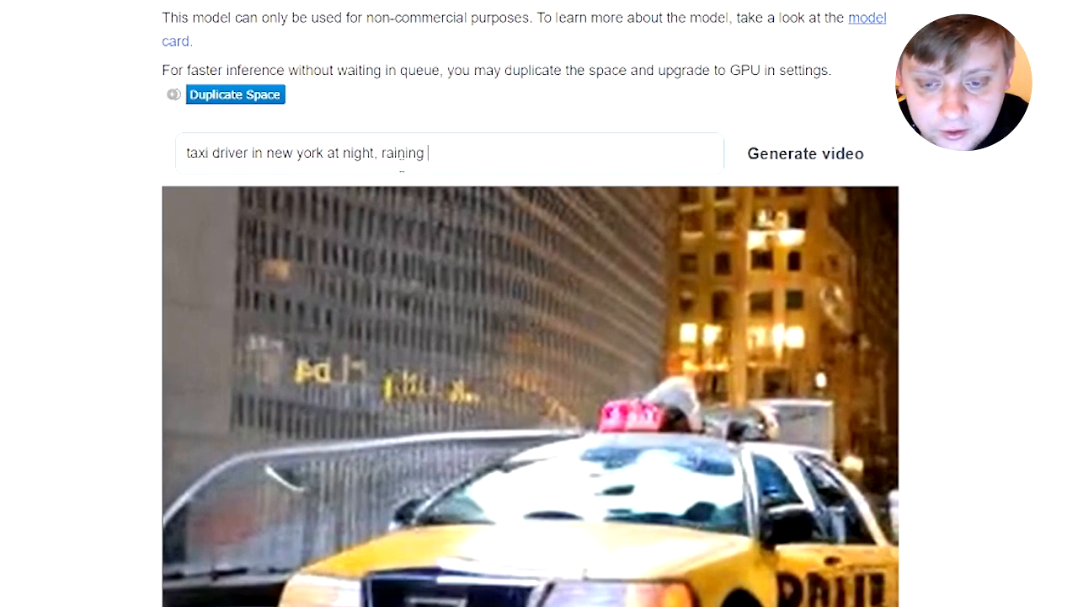
text( 4k)
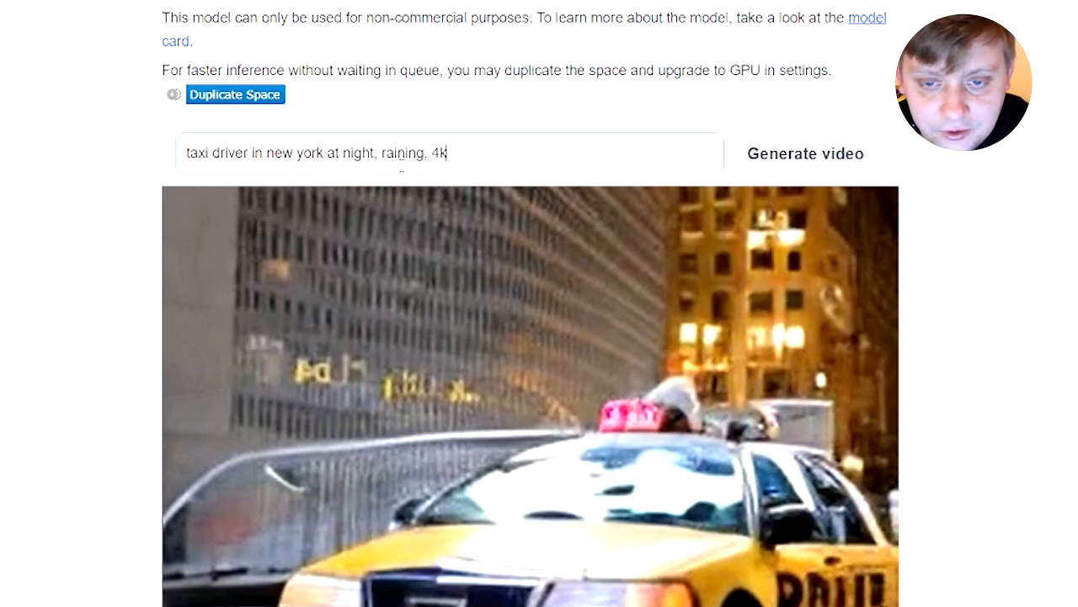
click(853, 173)
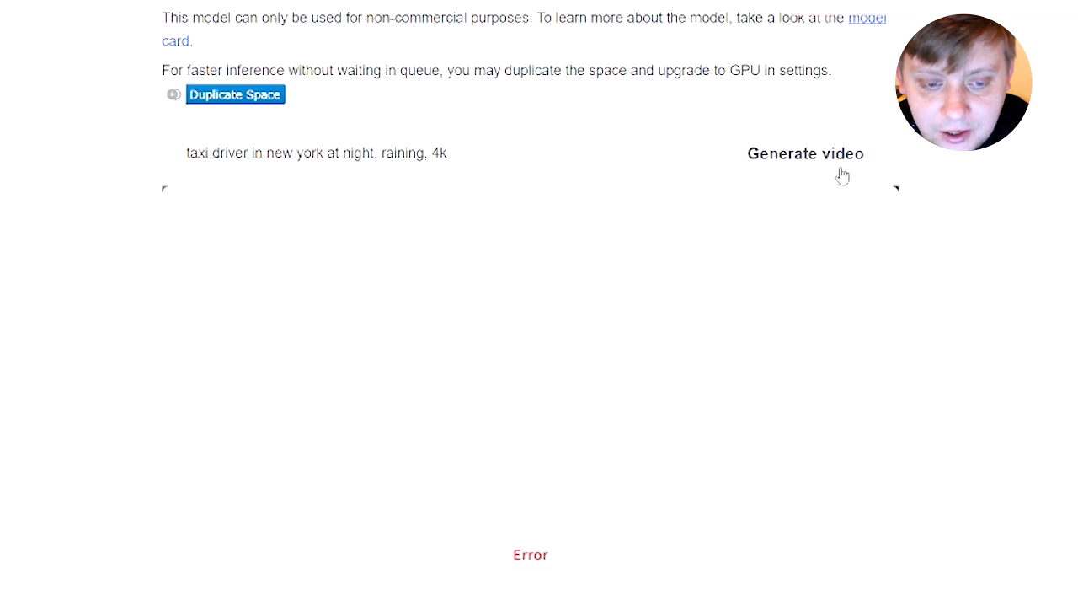
click(839, 172)
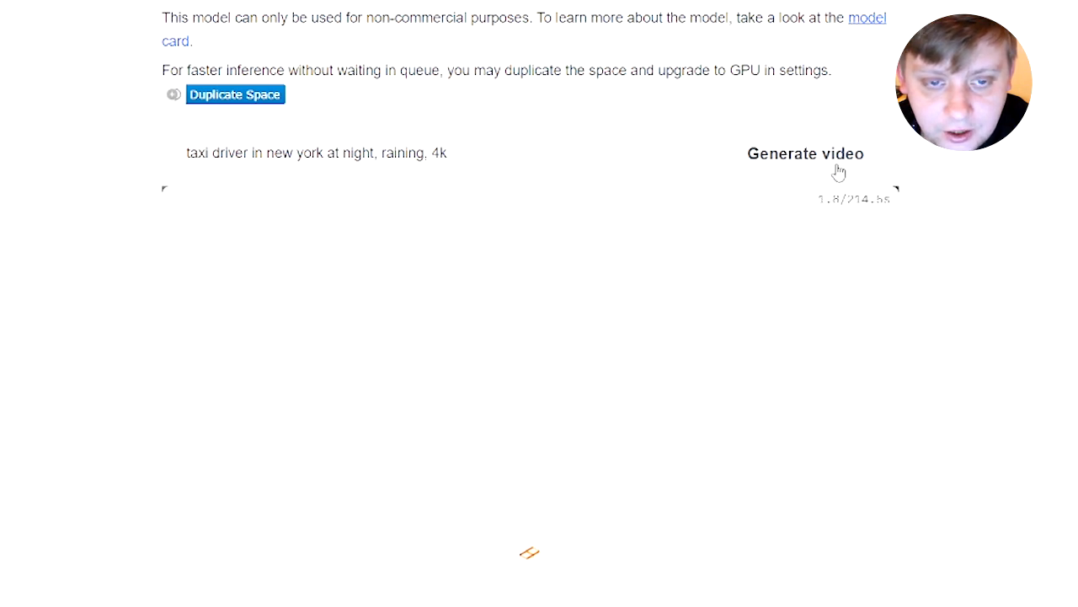